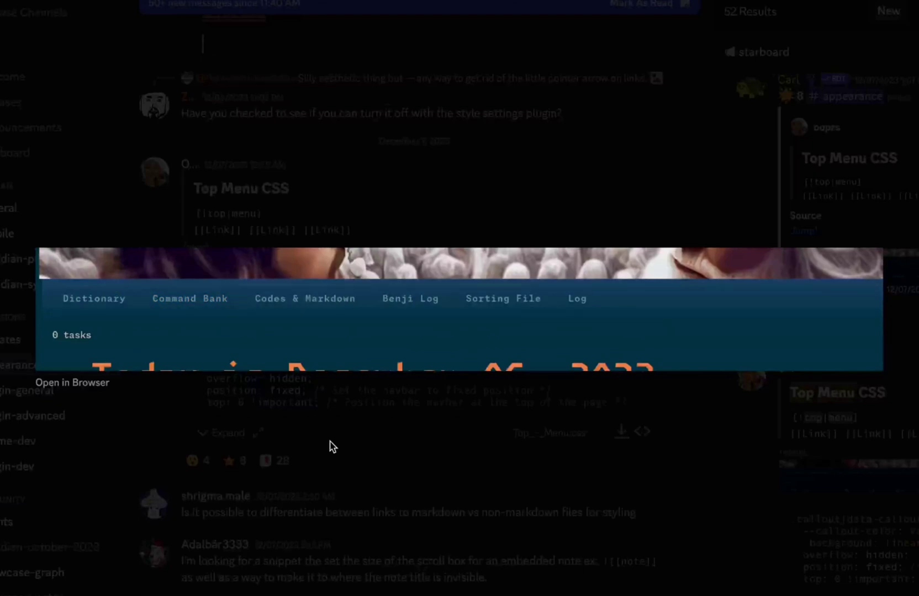
Expand the Top Menu CSS code block in #appearance and scroll through the full snippet.
left_click(364, 472)
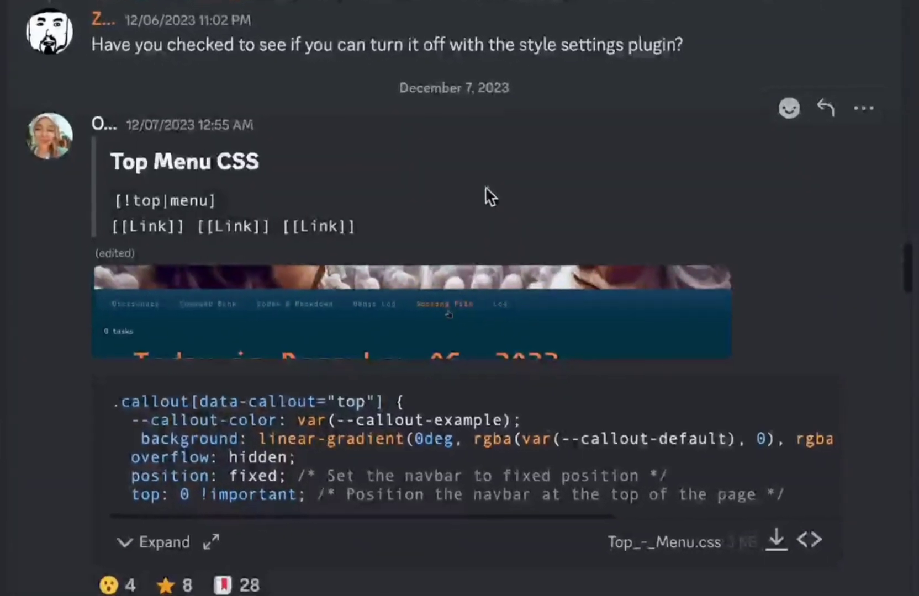
left_click(129, 539)
scroll(166, 497, "down", 4)
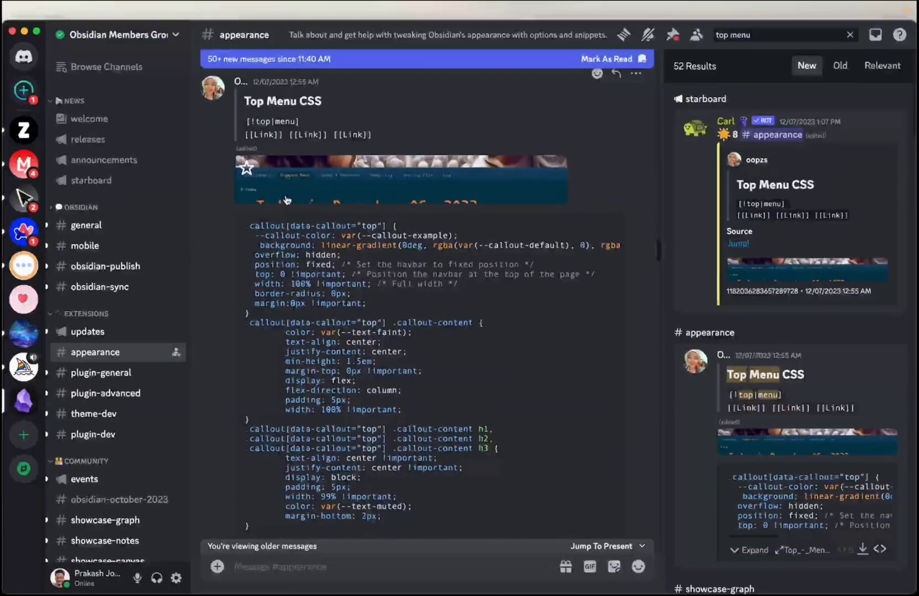
left_click(234, 36)
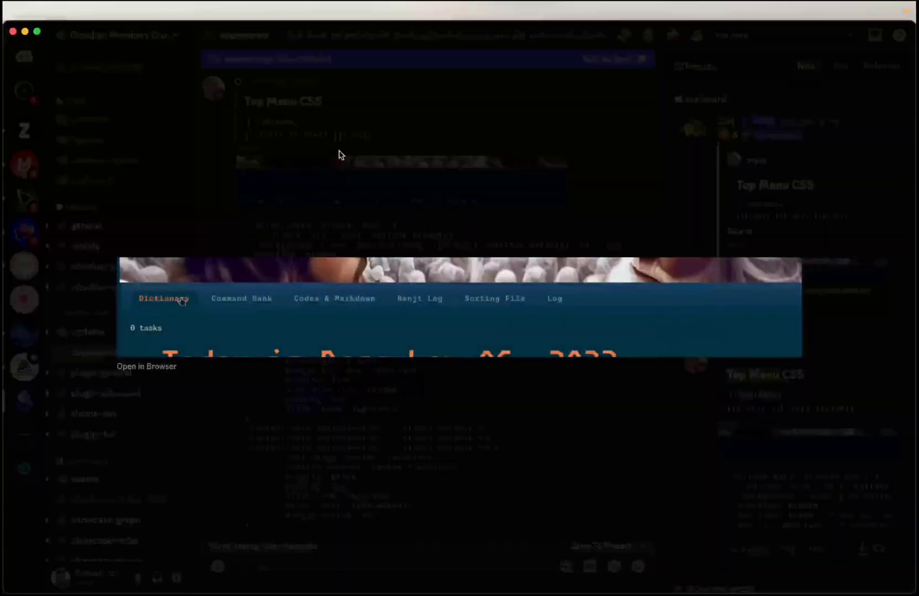
left_click(339, 154)
scroll(387, 248, "down", 10)
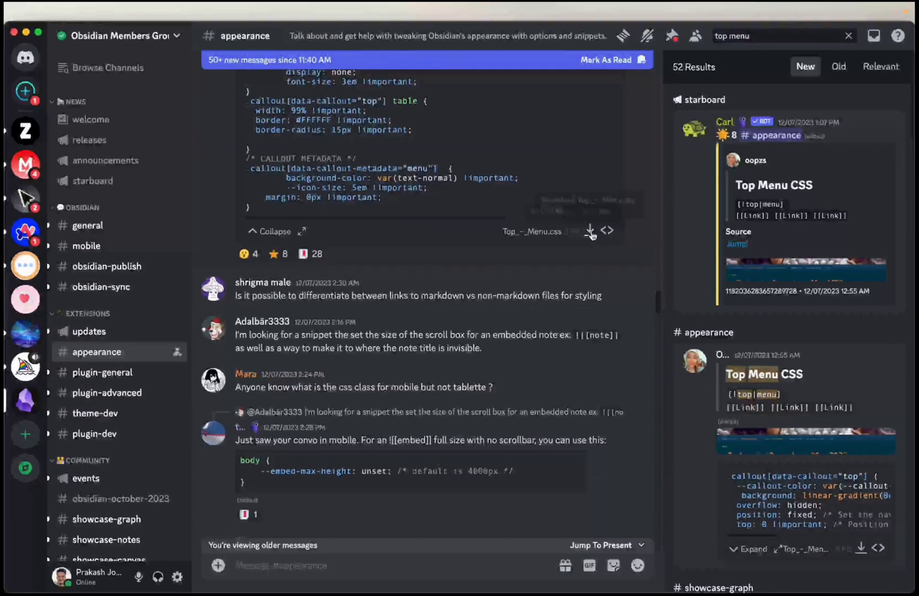
Download Top_-_Menu.css from the post and minimise Edge.
left_click(590, 231)
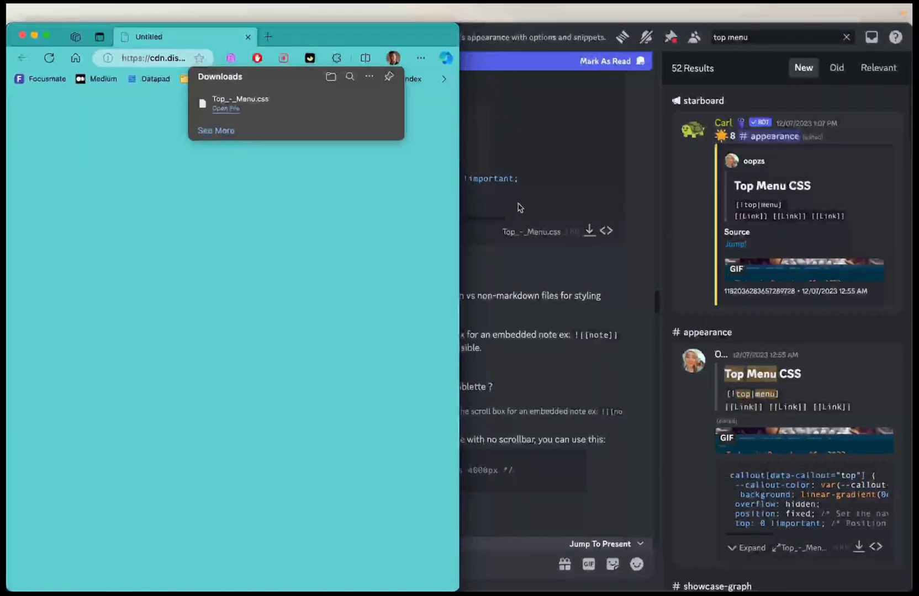
double_click(333, 34)
Open the Obsidian vault folder in ForkLift's right pane with hidden files like .obsidian shown.
key("ctrl+Right")
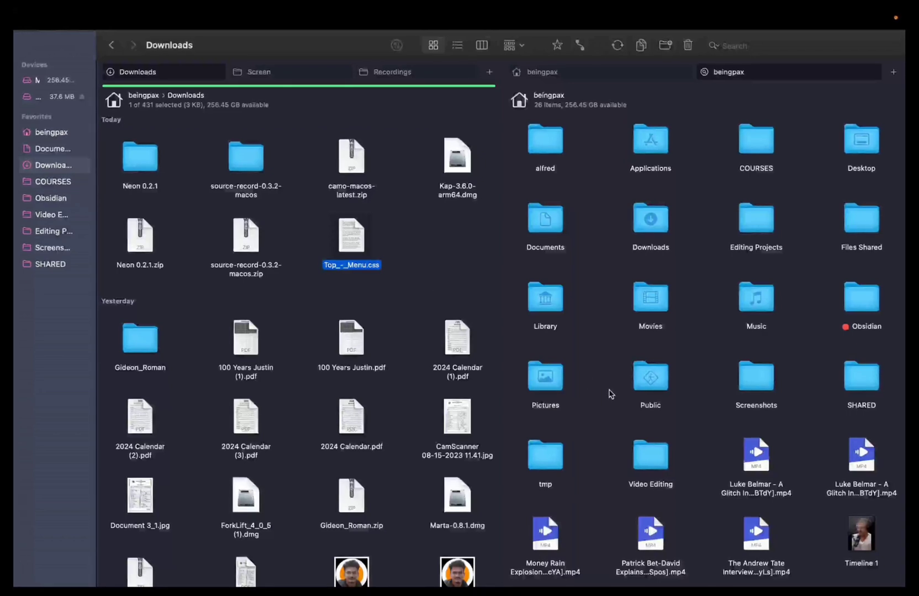
left_click(619, 301)
scroll(620, 301, "down", 2)
double_click(856, 248)
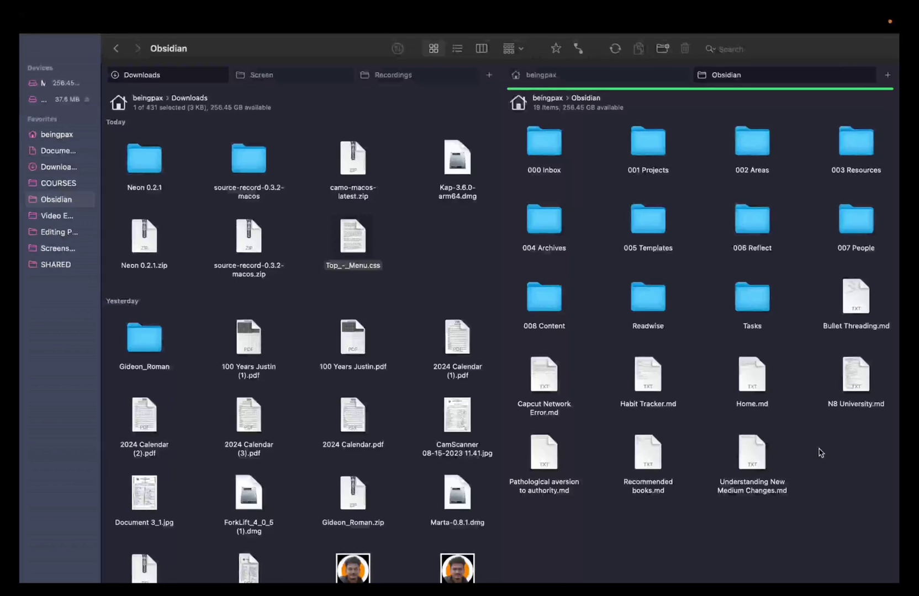
key("super+shift+period")
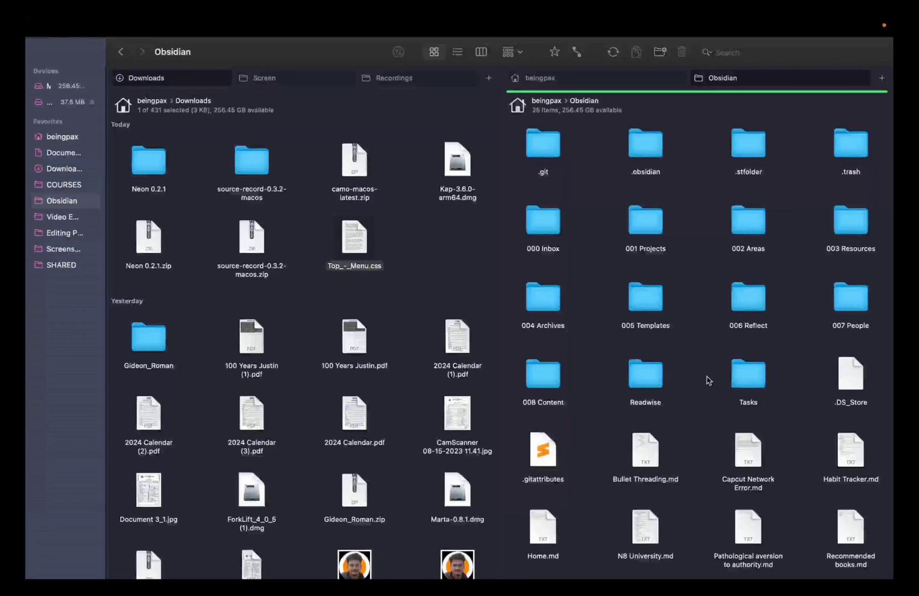
Move Top_-_Menu.css from Downloads into the vault's .obsidian/snippets folder.
double_click(651, 149)
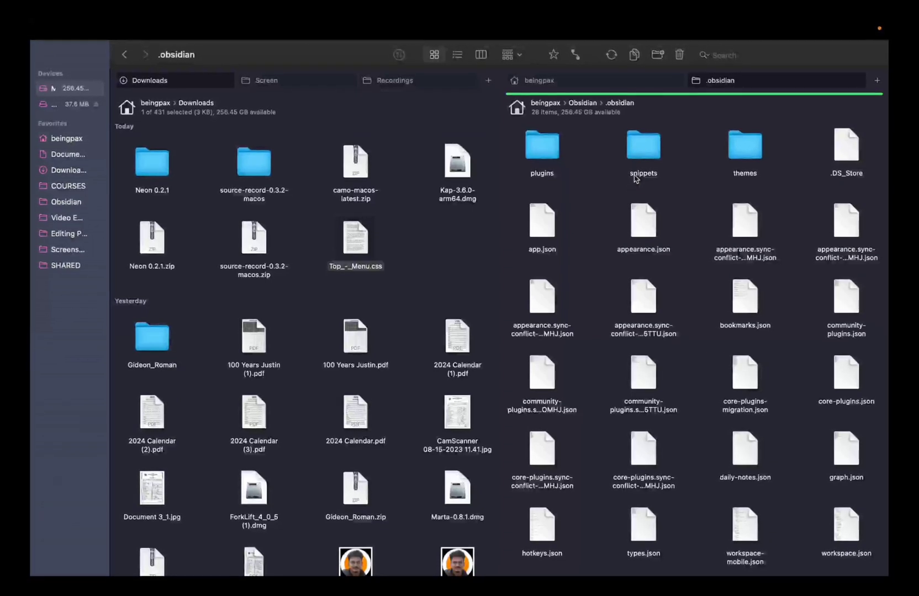
double_click(639, 161)
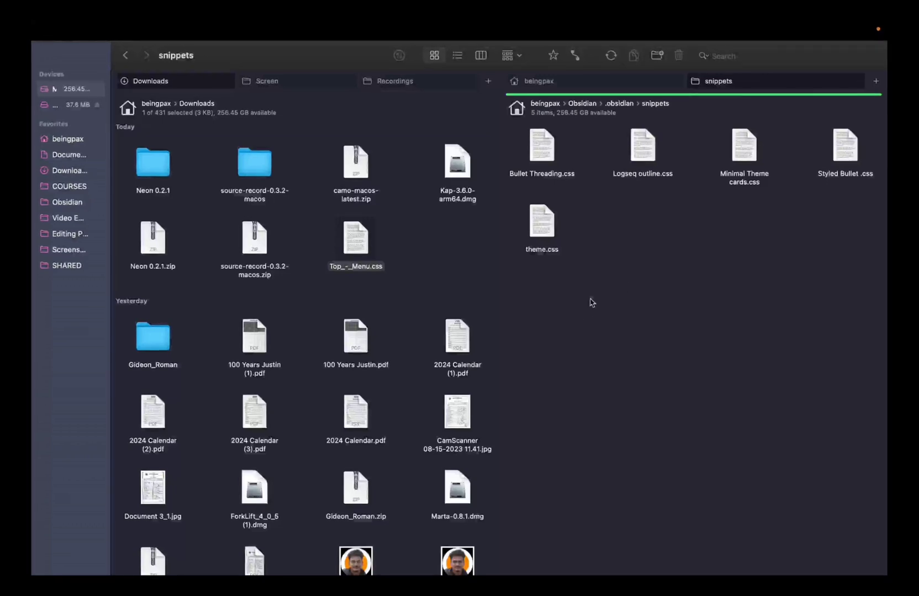
left_click_drag(368, 244, 630, 273)
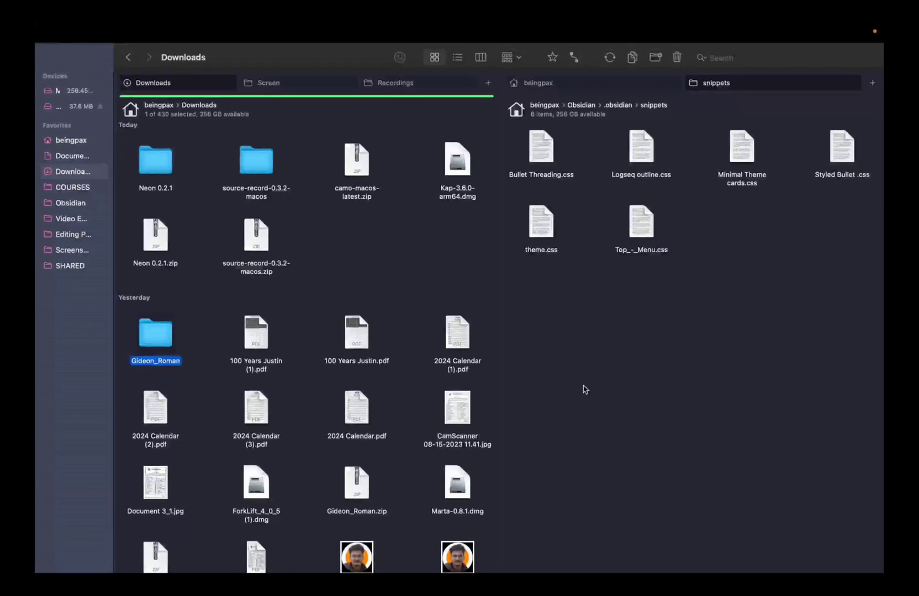
Launch Obsidian through the Alfred launcher.
key("alt+space")
type("o")
key("super+2")
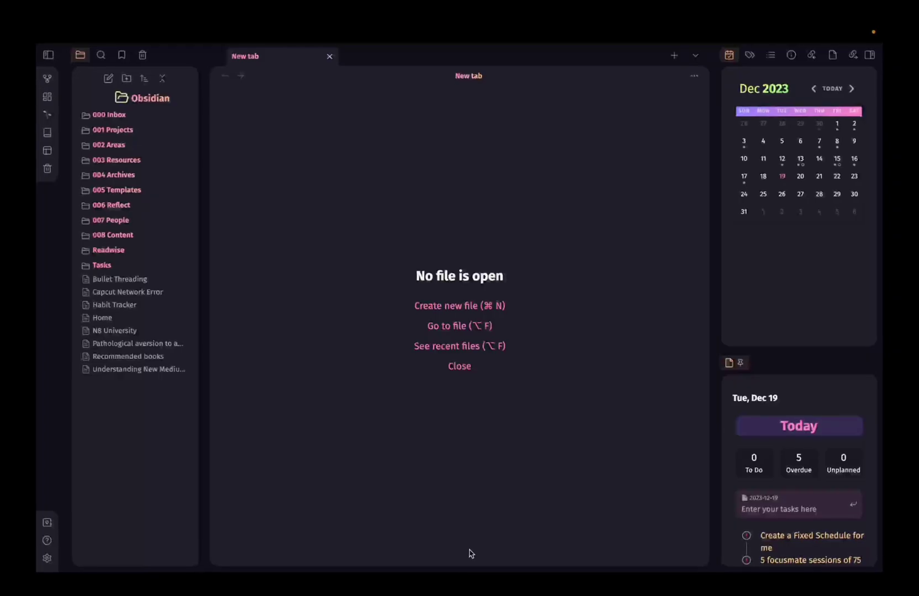
Confirm Top_-_Menu is listed under Appearance CSS snippets and open the snippets folder.
left_click(47, 558)
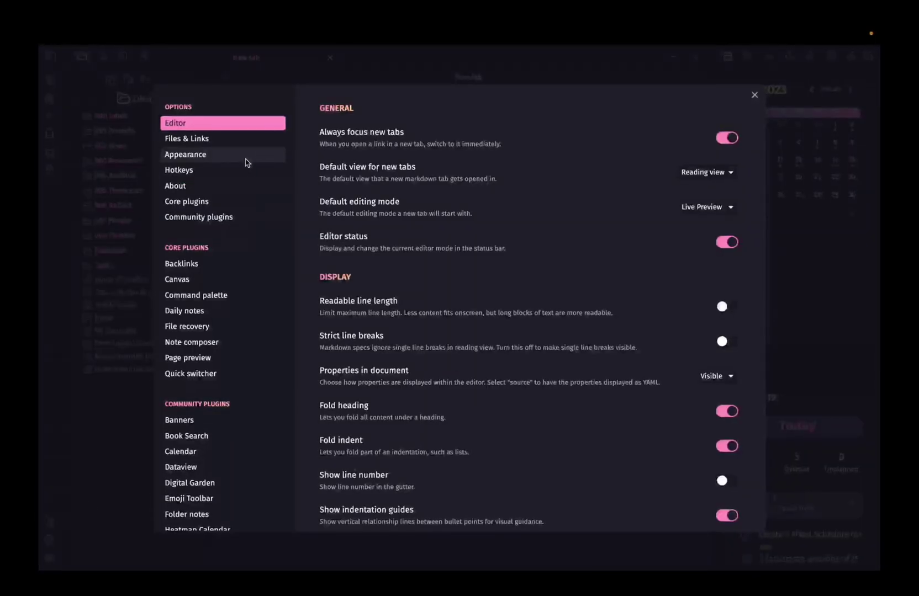
left_click(219, 157)
scroll(462, 370, "down", 7)
scroll(457, 334, "down", 2)
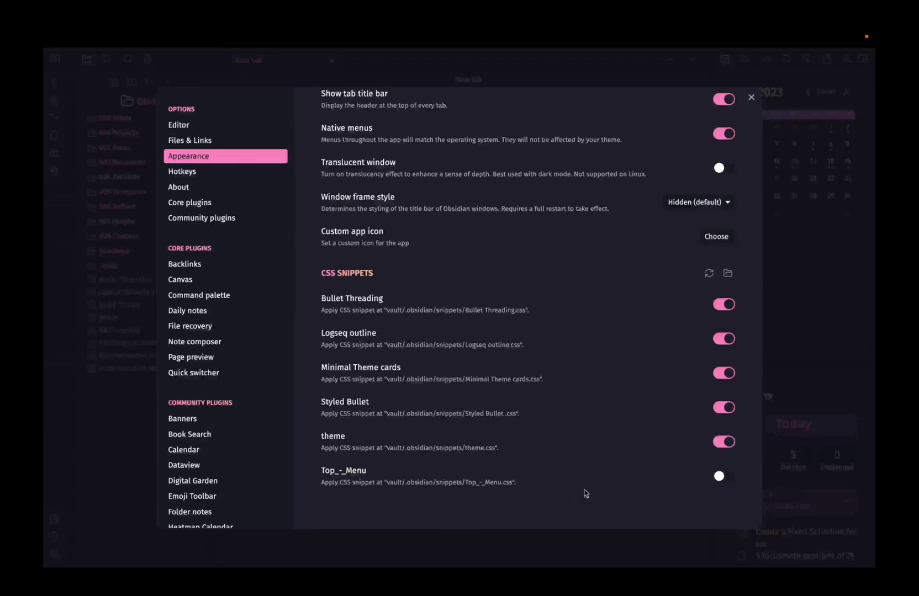
left_click(728, 273)
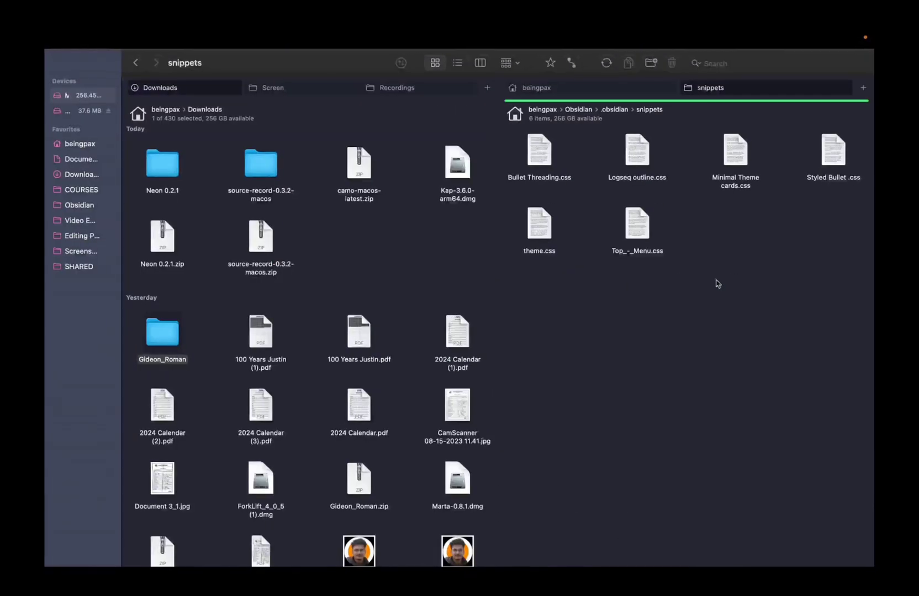
Review Top_-_Menu.css full screen in Sublime Text, then return to Obsidian.
double_click(638, 228)
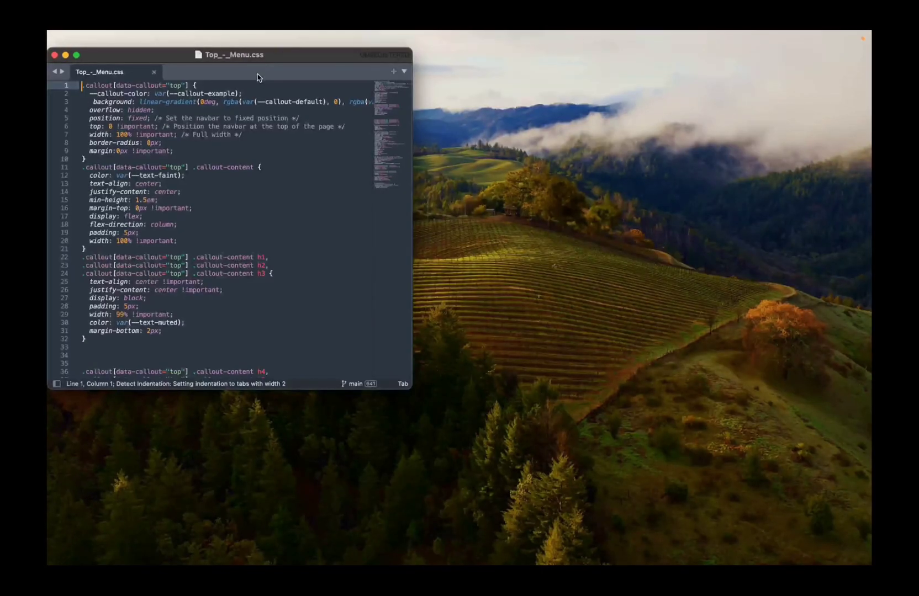
left_click(262, 55)
key("super+q")
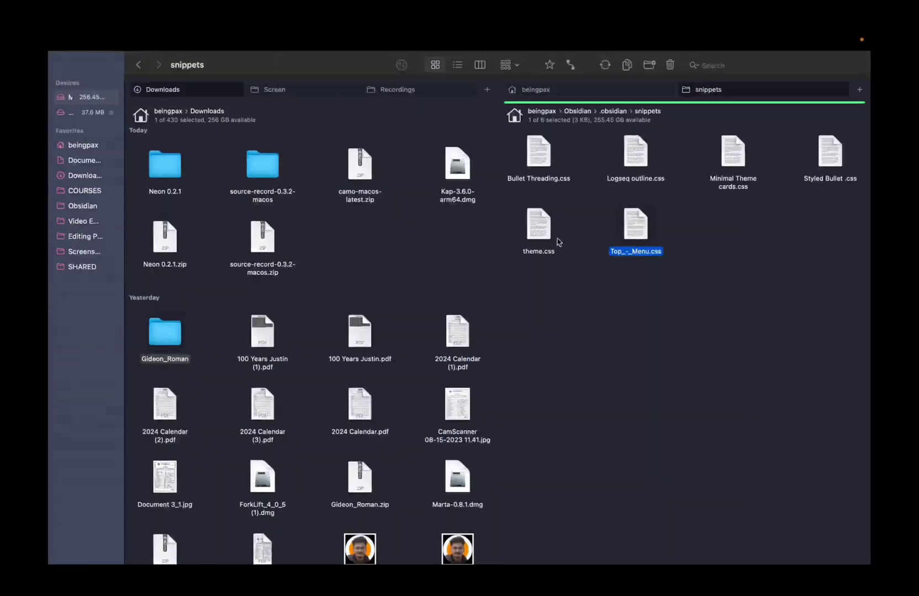
double_click(636, 246)
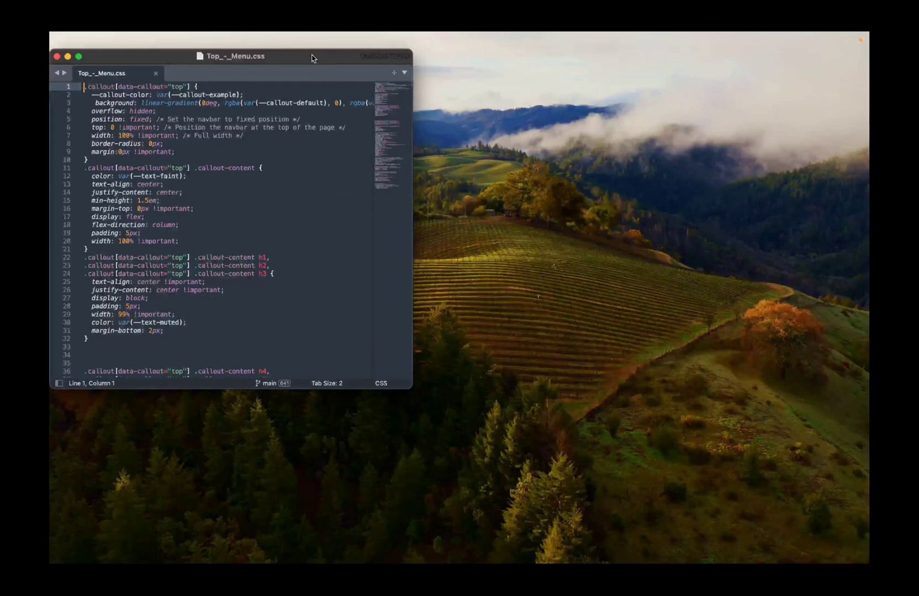
key("ctrl+super+f")
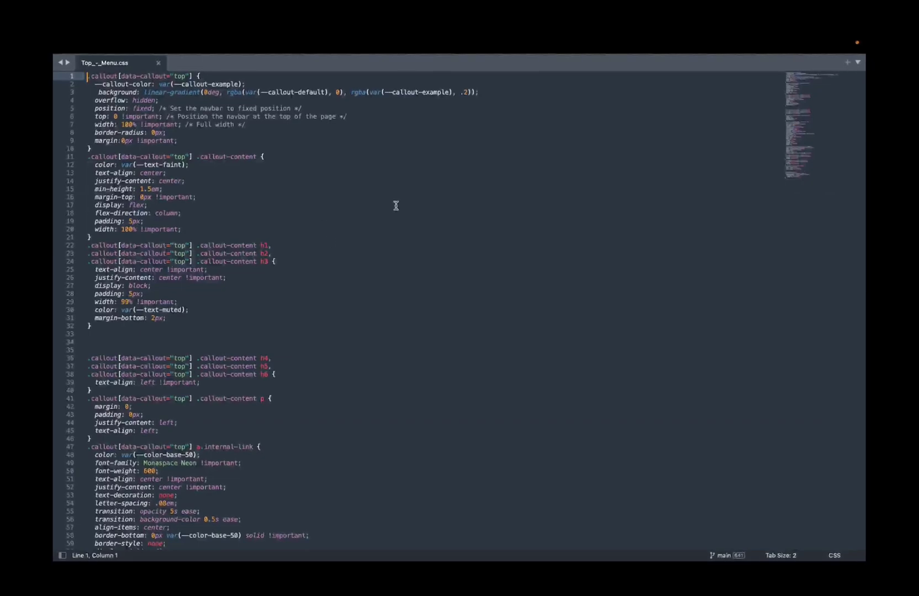
key("super+Tab")
Create a new note titled 'Top Menu Bar' and hide the file explorer.
key("super+n")
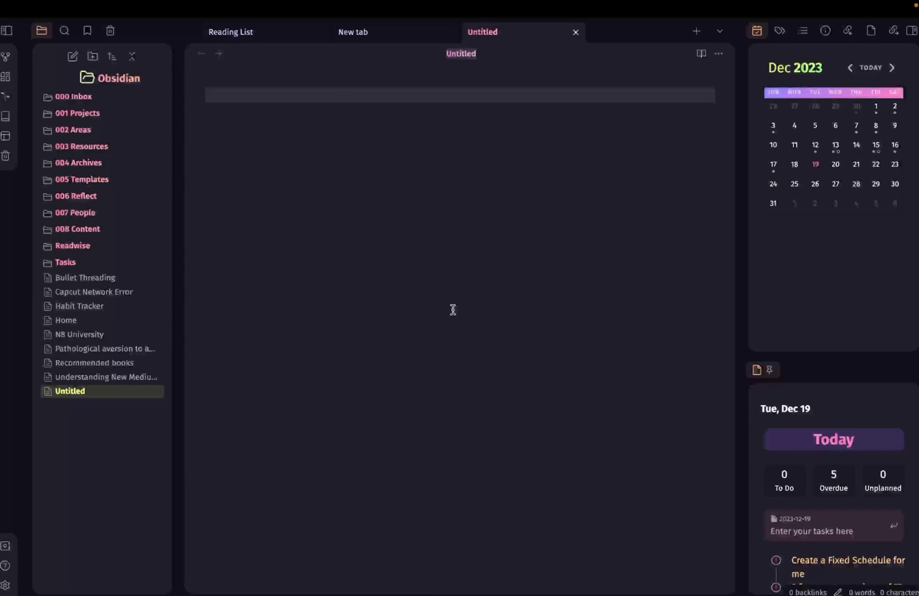
type("Top Menu Bar")
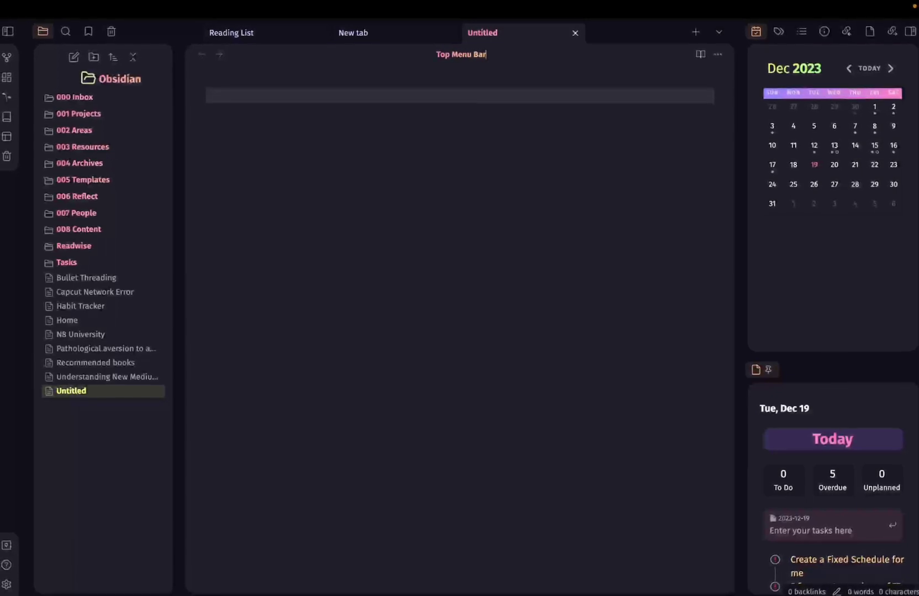
key("Return")
key("super+backslash")
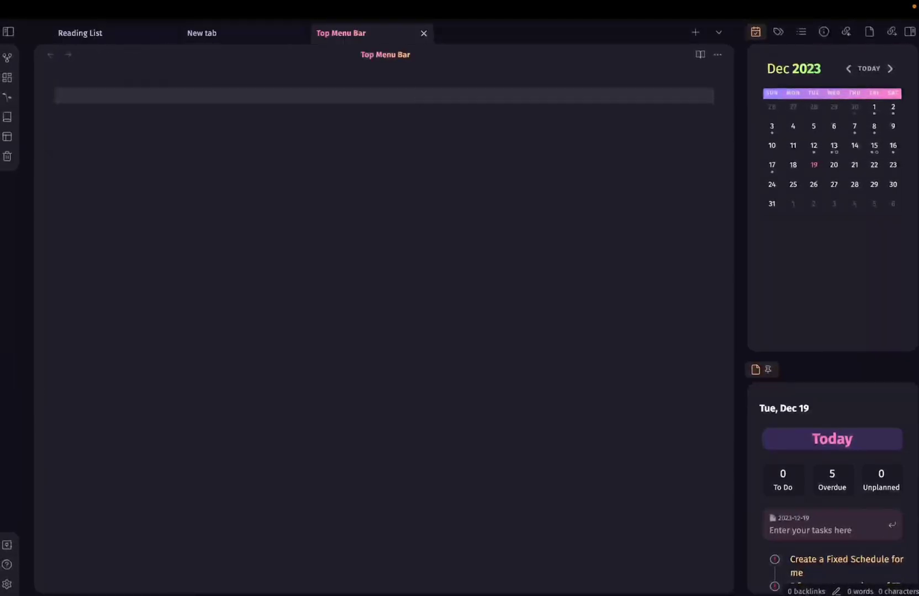
Add a '> [!top| Menu]' callout linking Reading List through Habit Tracker, then preview it.
type(">")
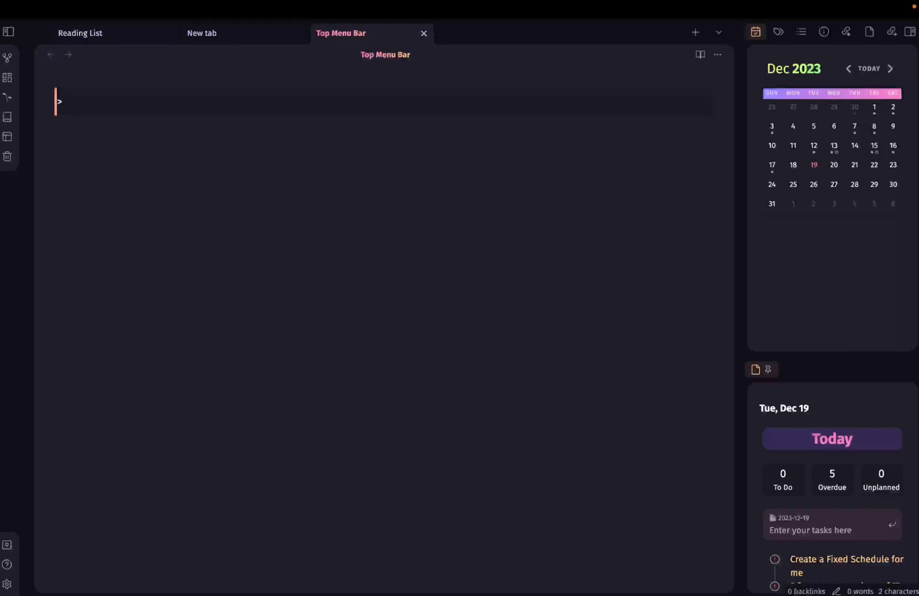
type(" [!top| Menu]")
key("Return")
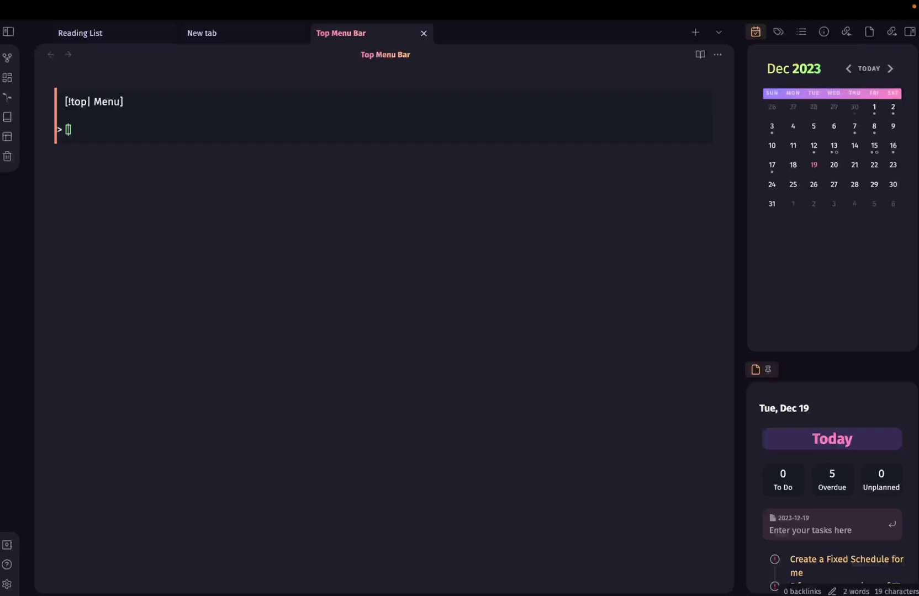
type("[Reading List]")
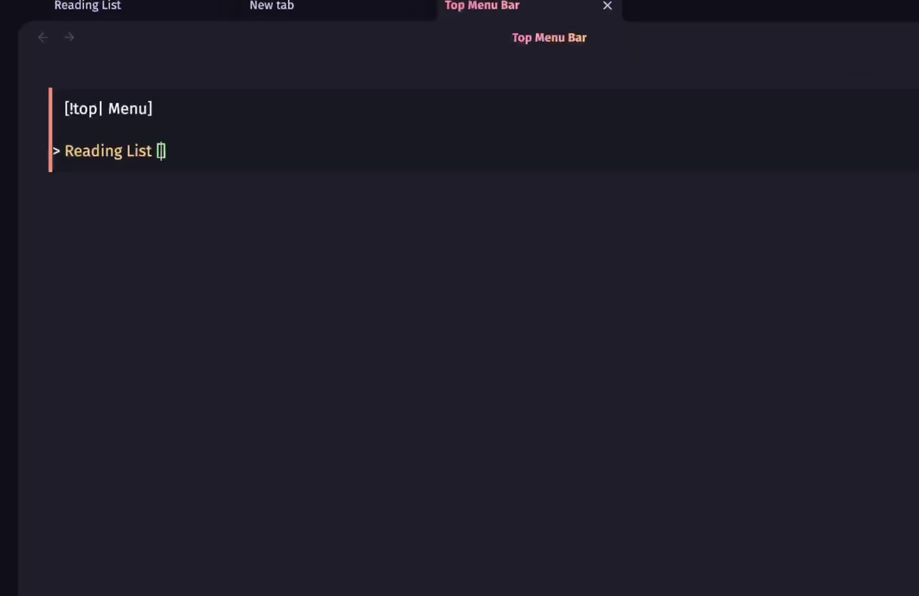
left_click(204, 380)
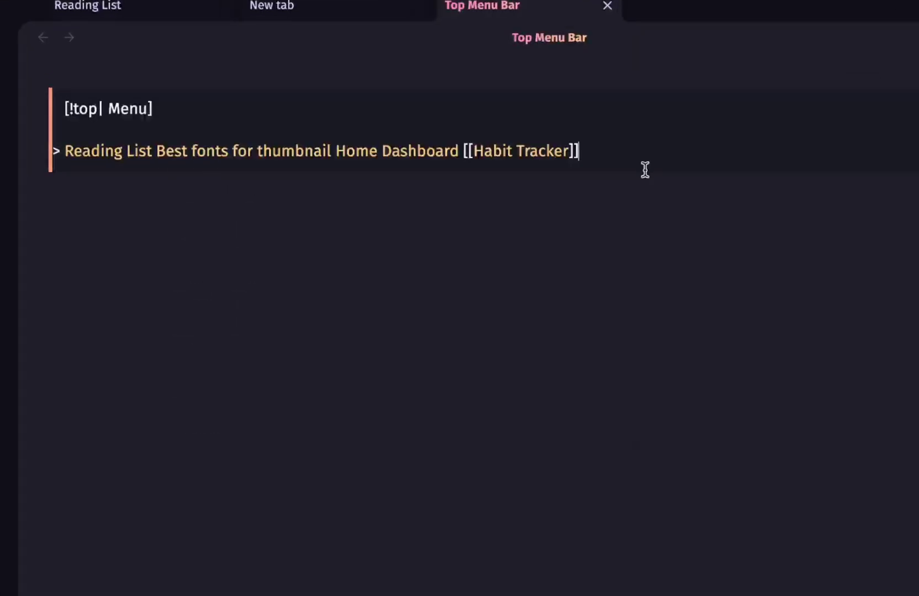
key("ctrl+e")
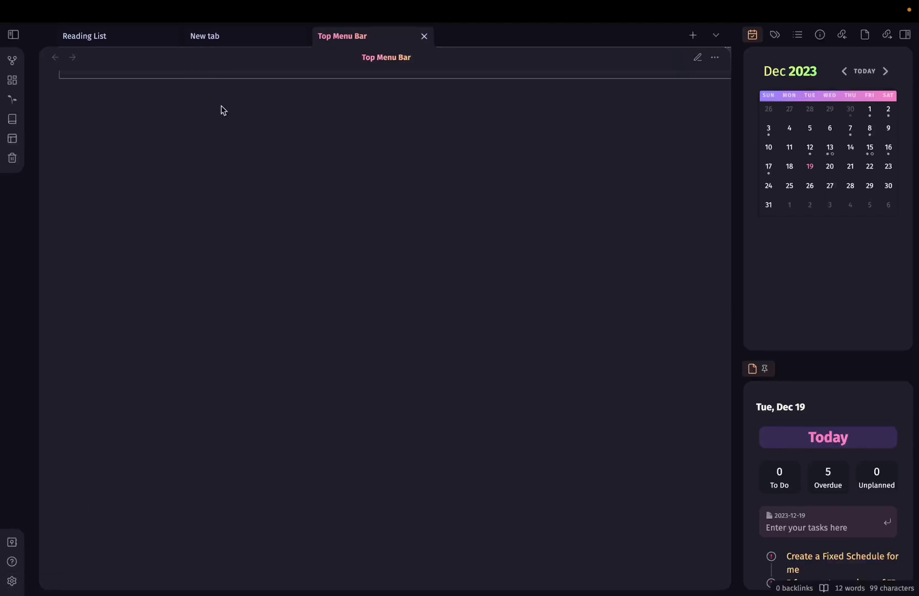
Switch Obsidian's theme to Minimal and close Settings to see the menu bar.
left_click(12, 582)
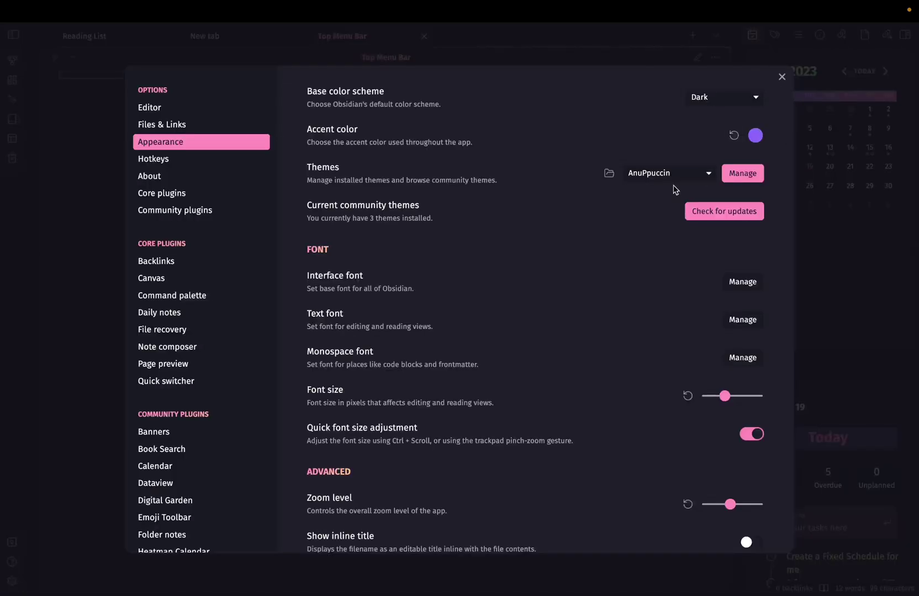
left_click(676, 181)
left_click(673, 204)
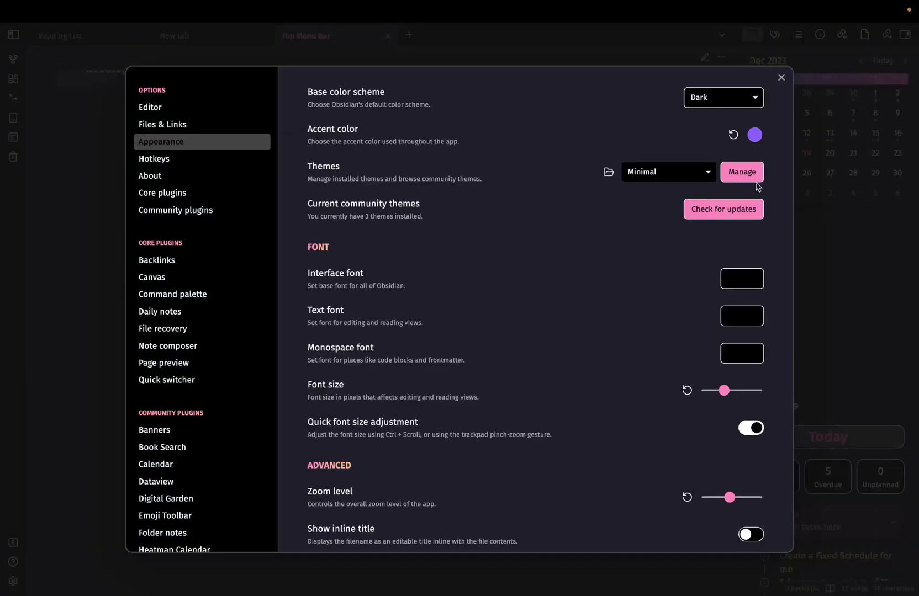
key("Escape")
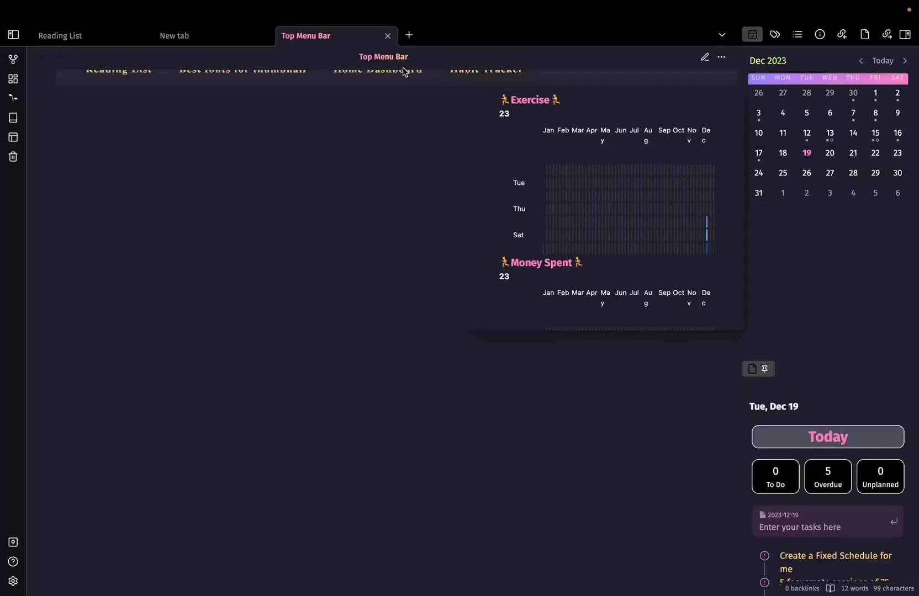
mouse_move(119, 71)
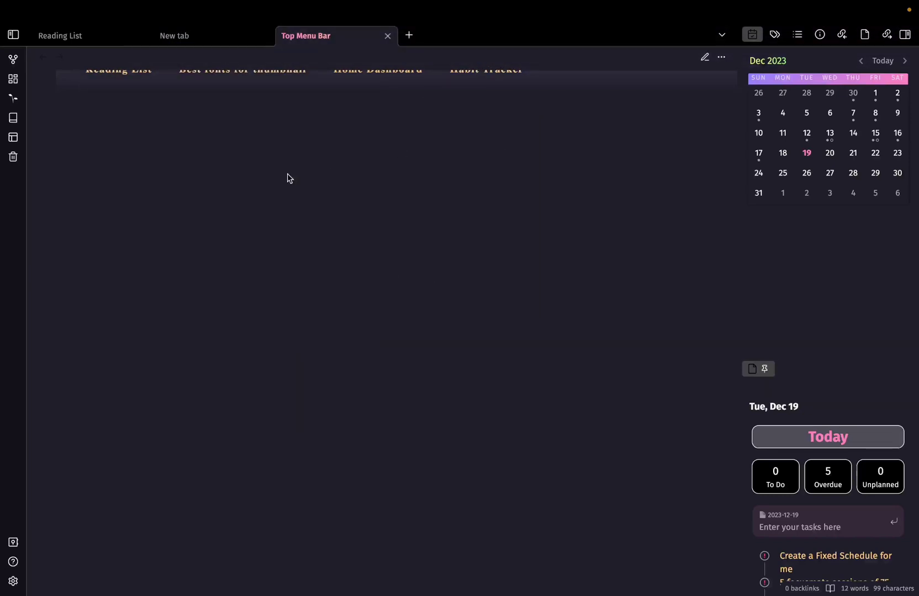
Switch Obsidian back to the previous theme and close Settings.
left_click(13, 582)
left_click(660, 176)
key("Escape")
Change the top offset on line 6 of Top_-_Menu.css to 50px and save.
key("ctrl+Right")
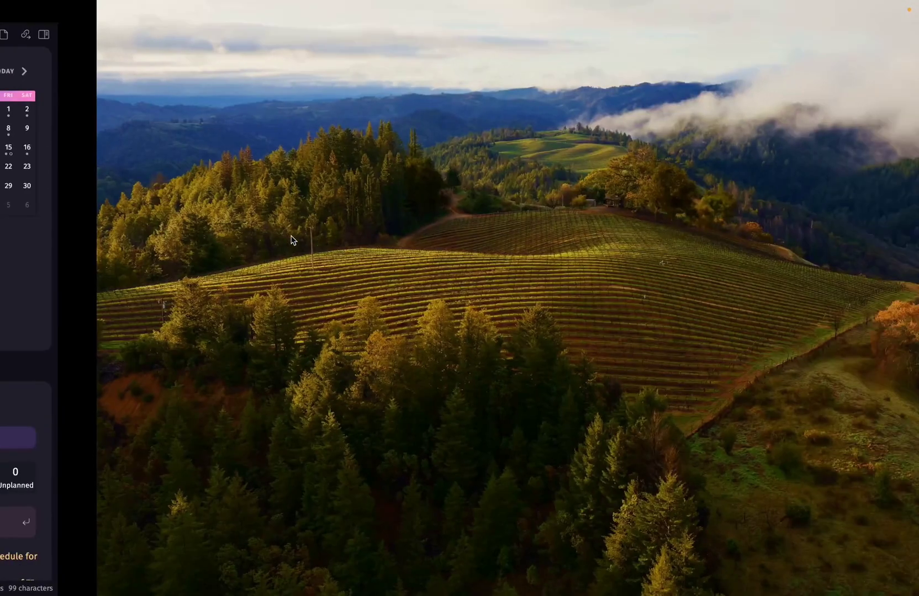
key("ctrl+Left")
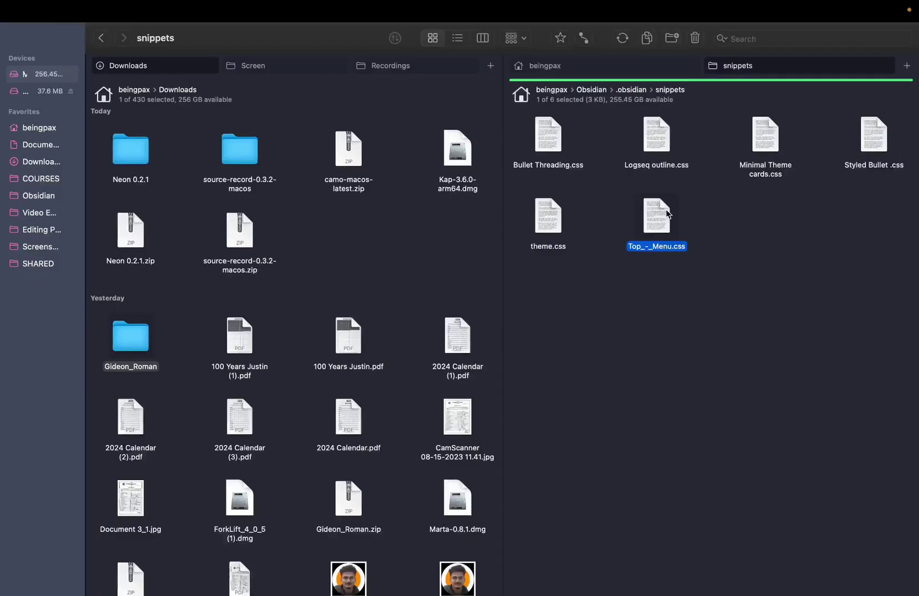
double_click(657, 217)
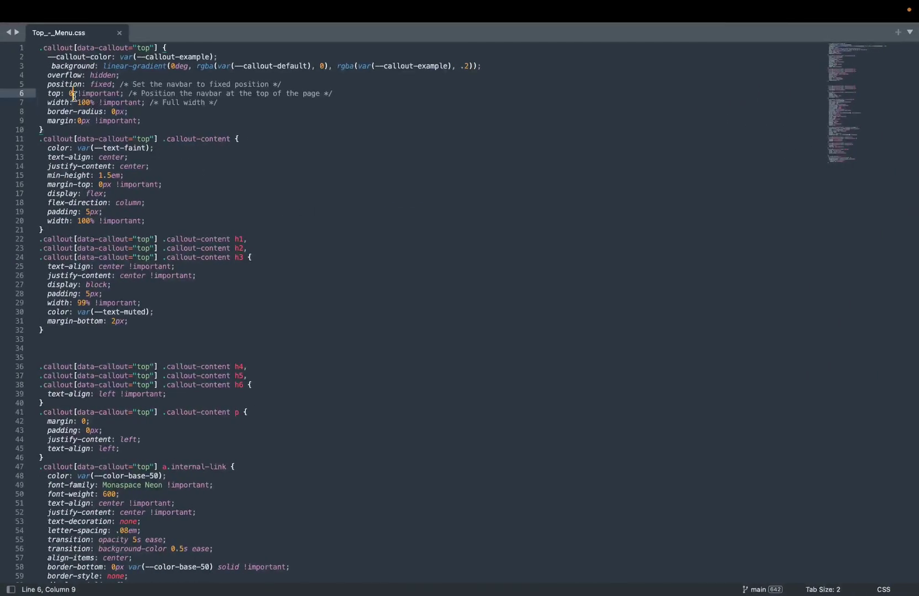
double_click(70, 94)
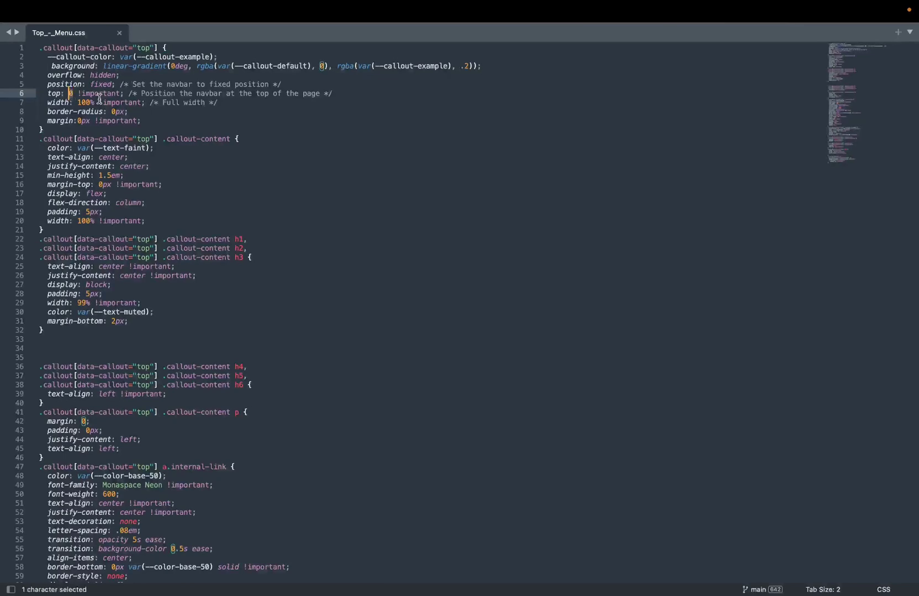
type("50p")
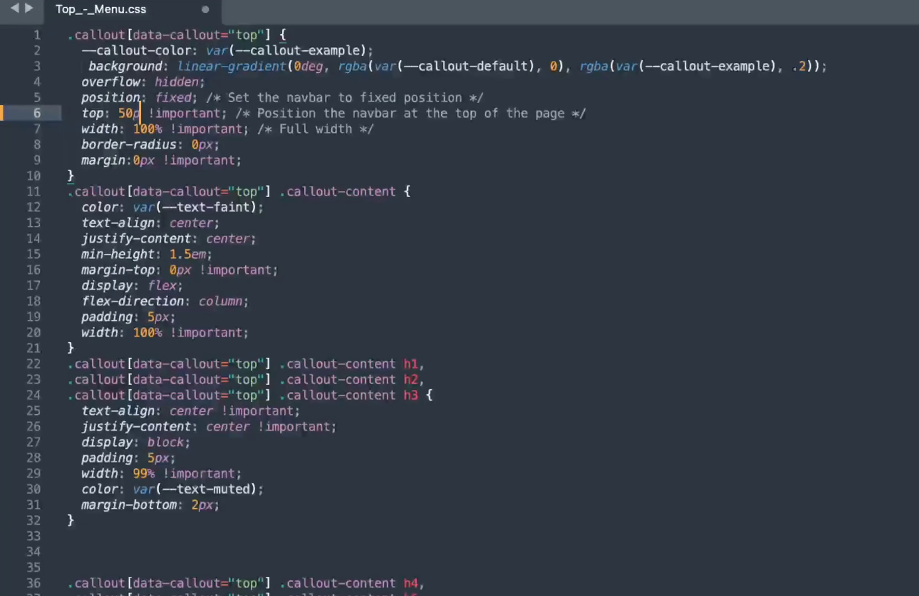
type("x")
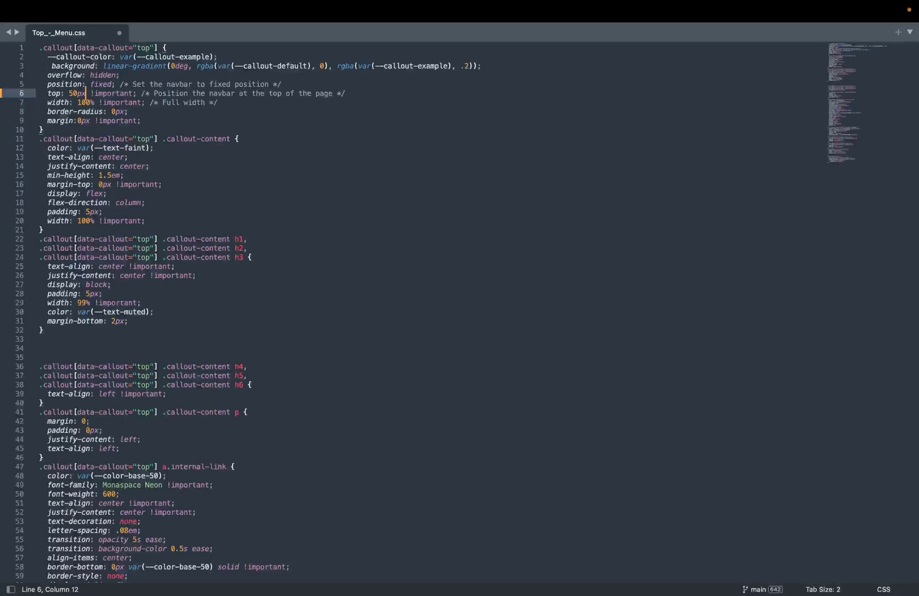
key("super+s")
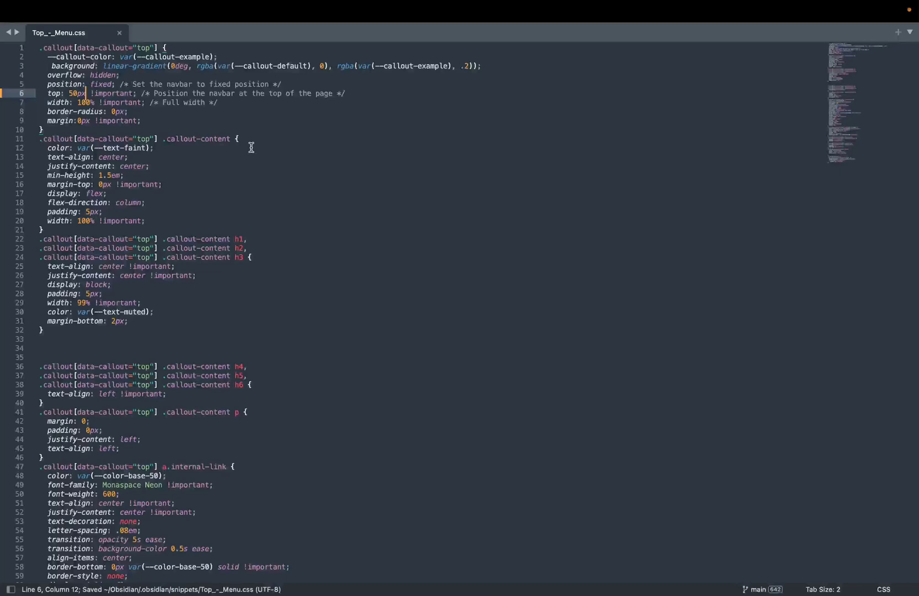
key("ctrl+Right")
key("ctrl+Right")
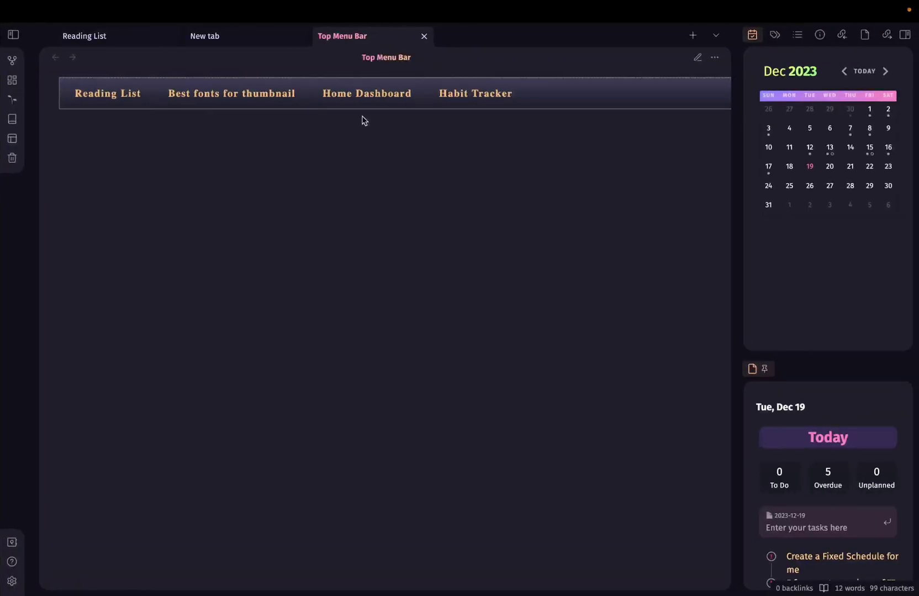
Collapse the right calendar and task sidebar so the menu bar spans the full width.
mouse_move(486, 95)
left_click(904, 35)
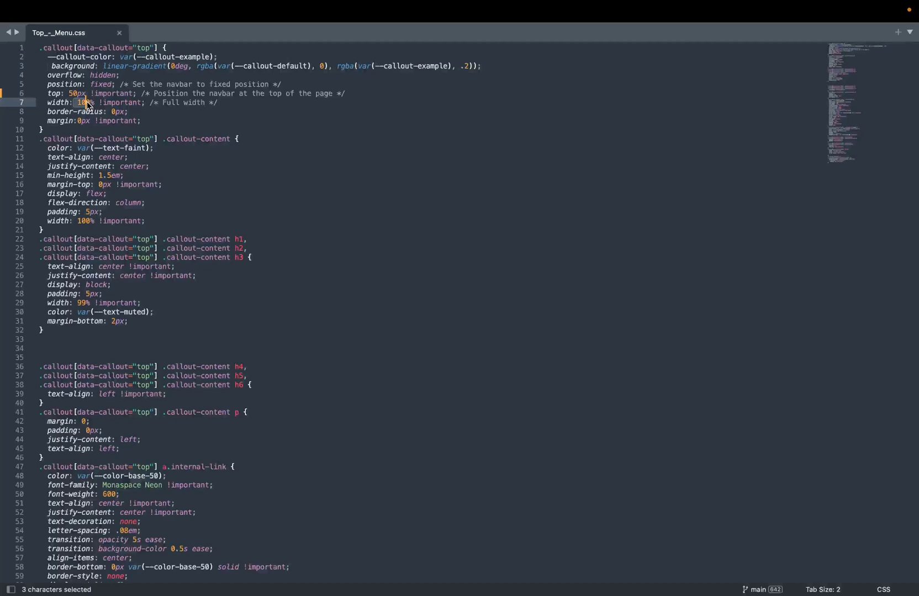
Change the callout width on line 7 from 100% to 90% and save Top_-_Menu.css.
type("9")
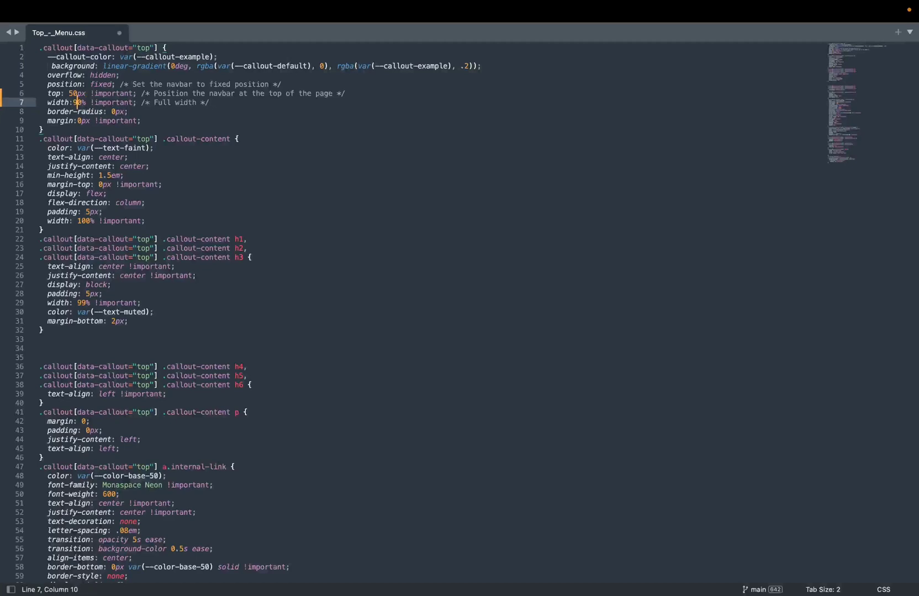
key("super+s")
key("ctrl+Right")
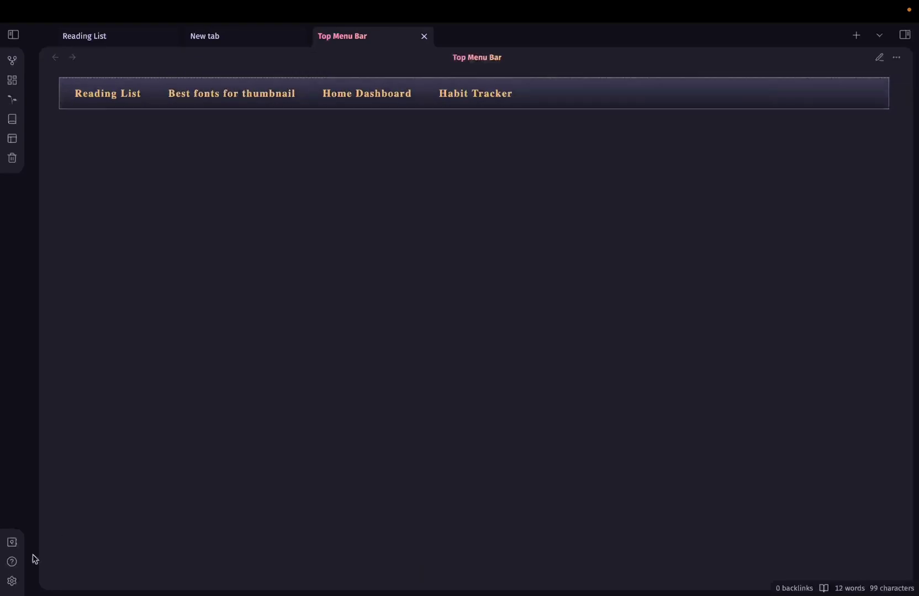
Choose Minimal as Obsidian's theme under Appearance, then close Settings.
left_click(11, 583)
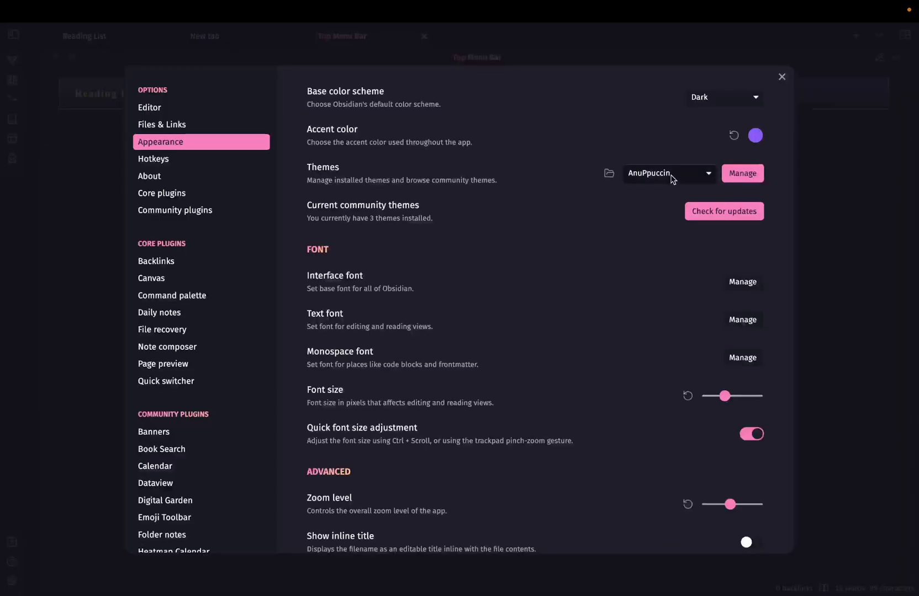
left_click(671, 179)
left_click(666, 201)
key("Escape")
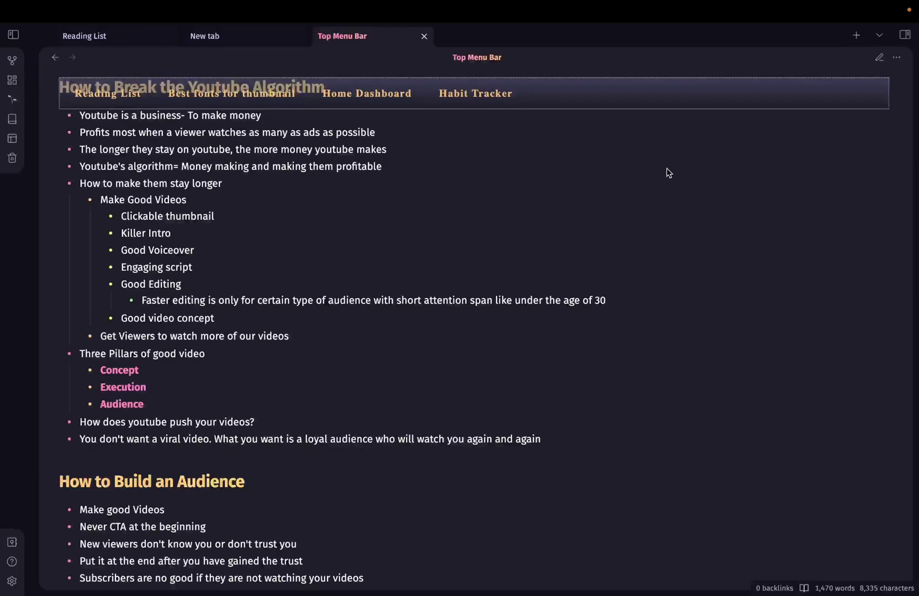
Change the snippet's top offset on line 6 from 20px to 30px and save.
scroll(666, 173, "up", 1)
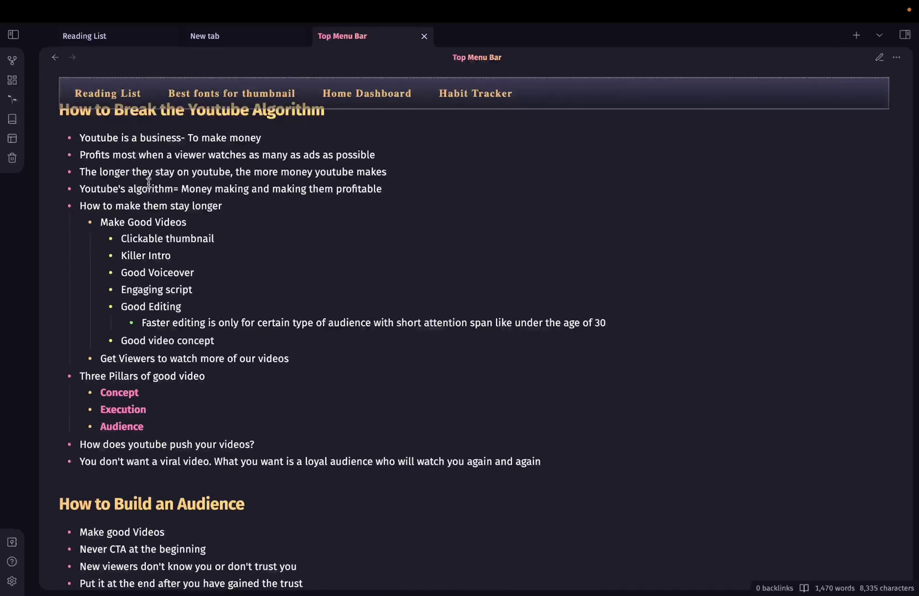
left_click_drag(125, 119, 258, 118)
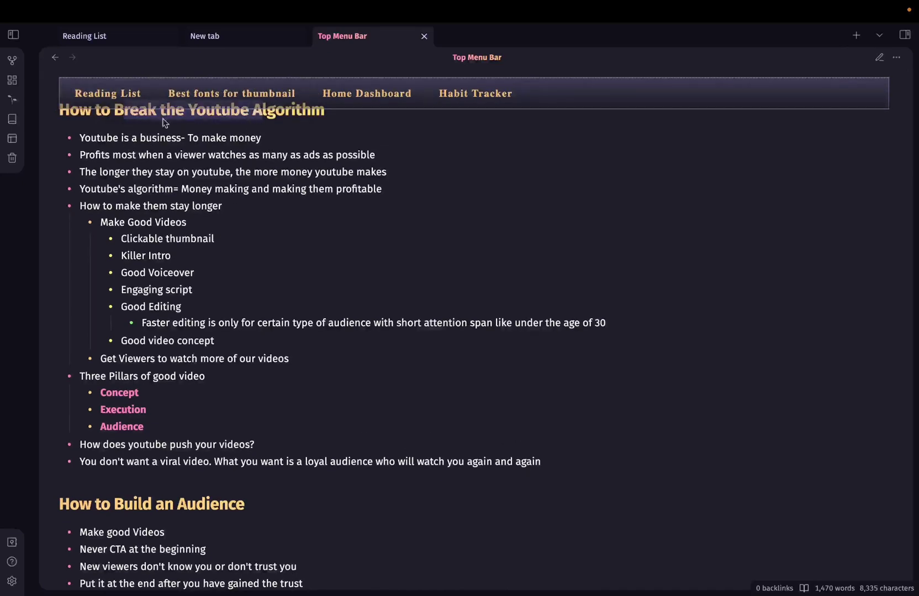
left_click_drag(124, 112, 200, 113)
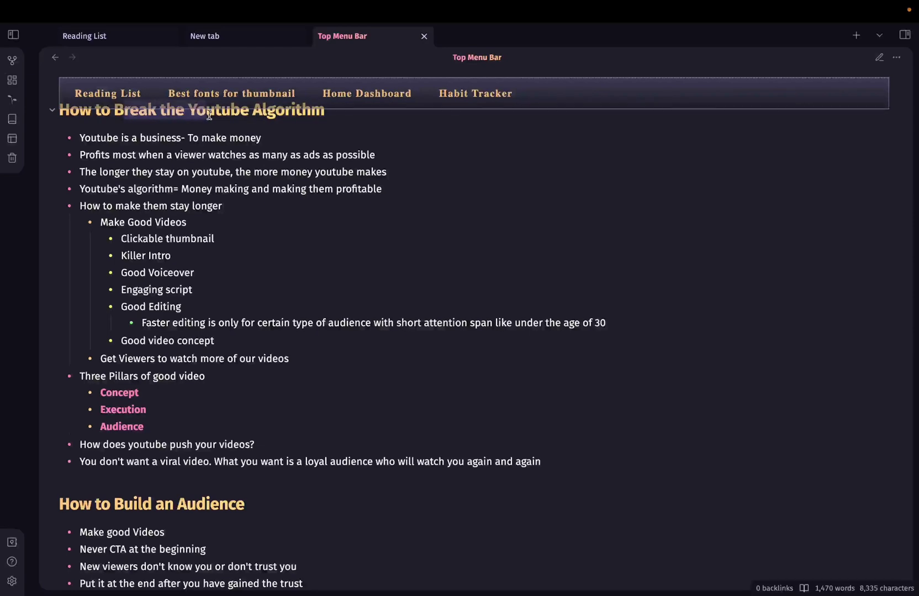
key("ctrl+Right")
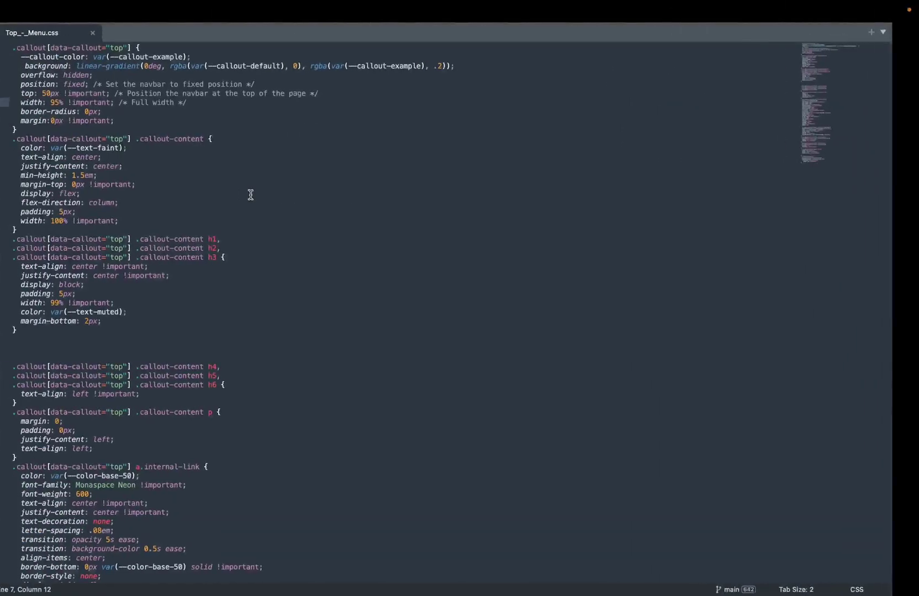
left_click(67, 94)
key("shift+Right")
type("2")
key("super+s")
key("BackSpace")
type("3")
key("super+s")
Scroll through the Obsidian note to check the menu bar at the 30px offset.
key("ctrl+Right")
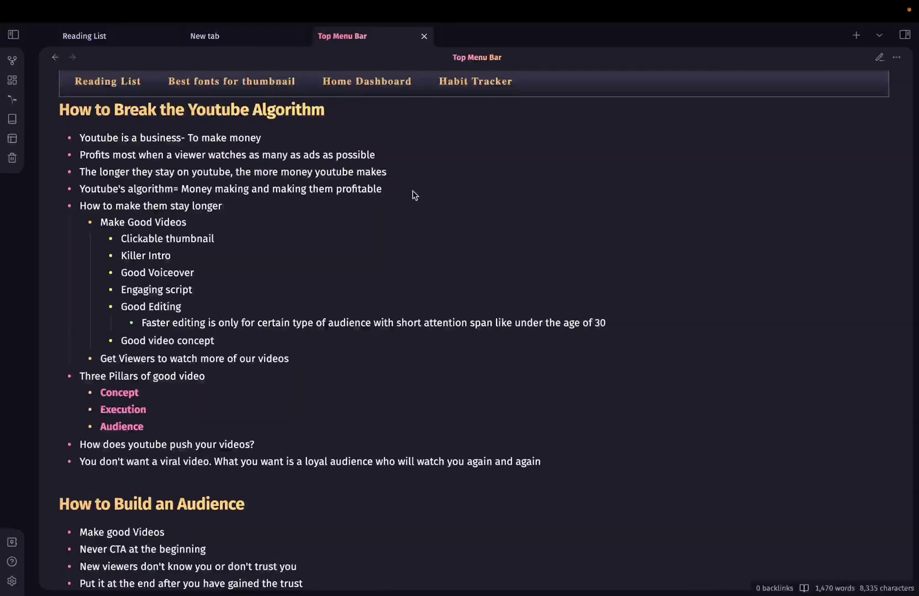
scroll(374, 295, "down", 1)
scroll(373, 295, "up", 1)
scroll(373, 295, "down", 2)
scroll(373, 296, "down", 9)
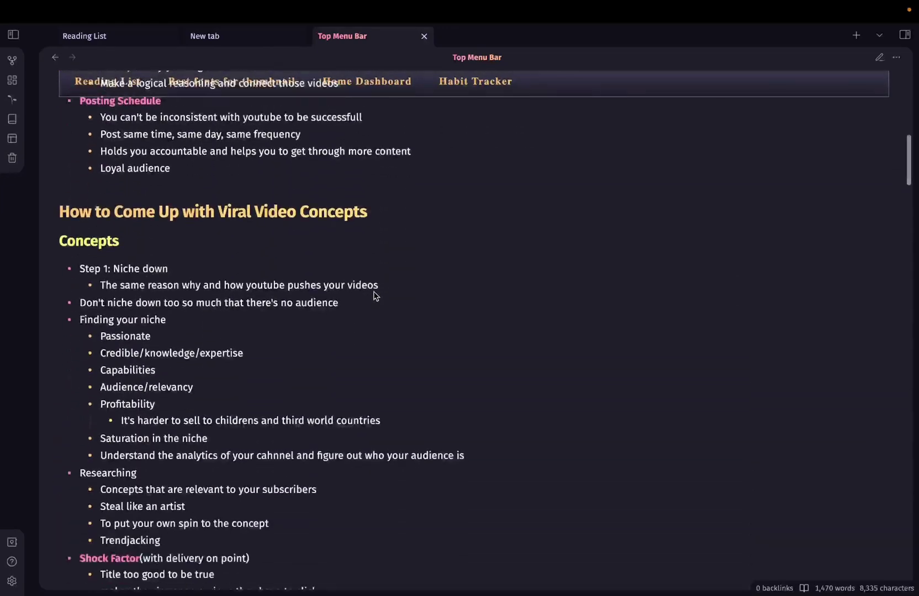
scroll(373, 295, "up", 6)
scroll(374, 295, "up", 1)
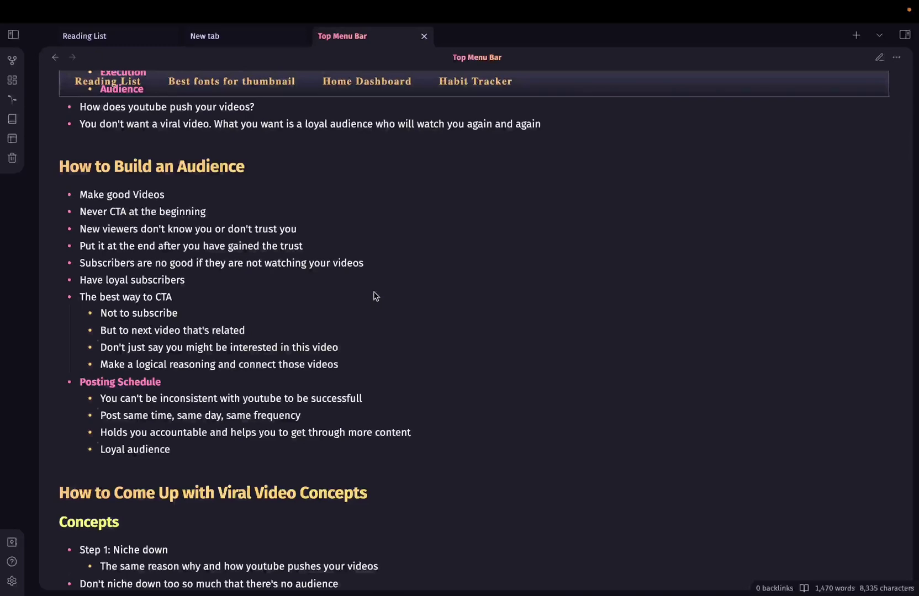
scroll(394, 146, "up", 5)
left_click_drag(292, 154, 355, 172)
key("alt+Tab")
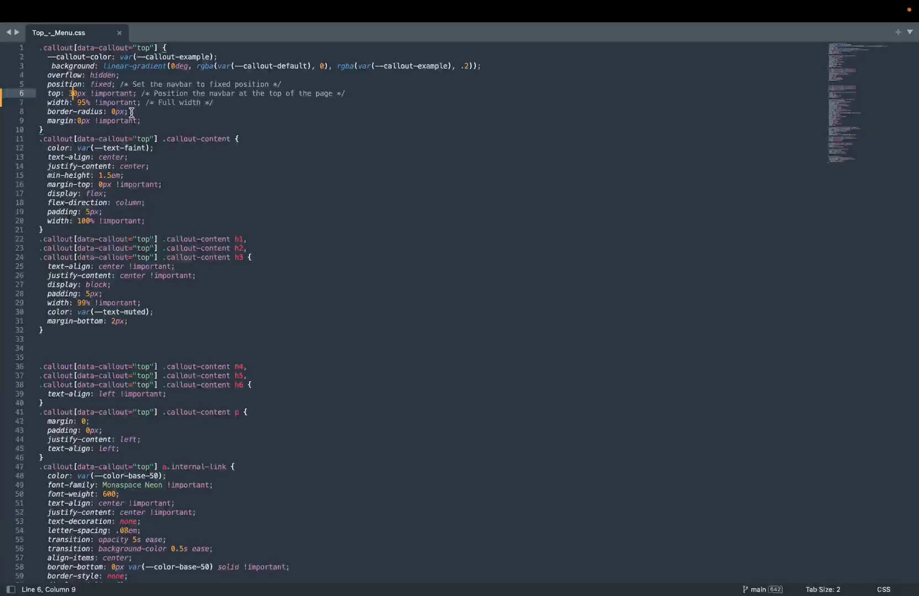
Replace the position value 'fixed' with 'absolute' on line 5 of the snippet.
left_click(92, 84)
double_click(102, 84)
triple_click(107, 84)
double_click(111, 85)
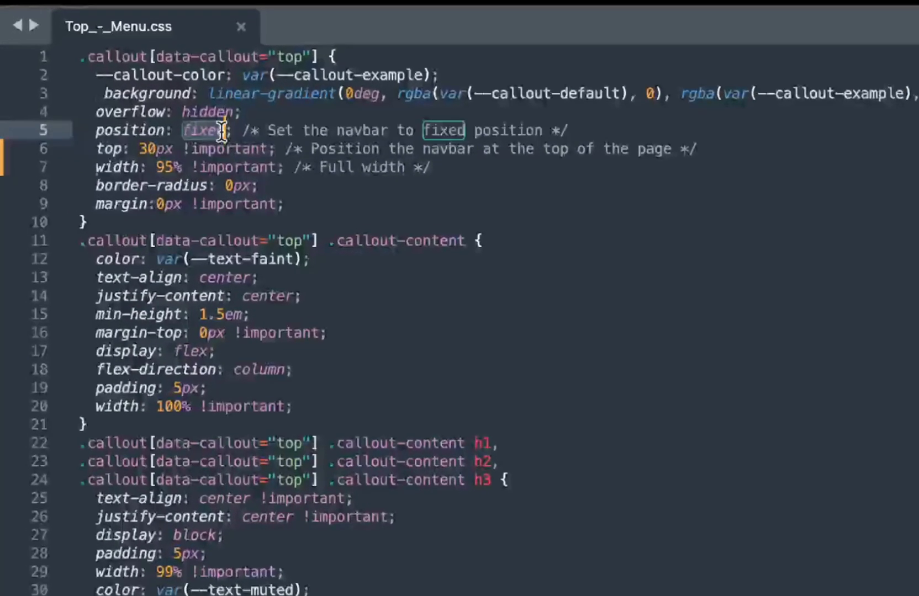
type("absolute")
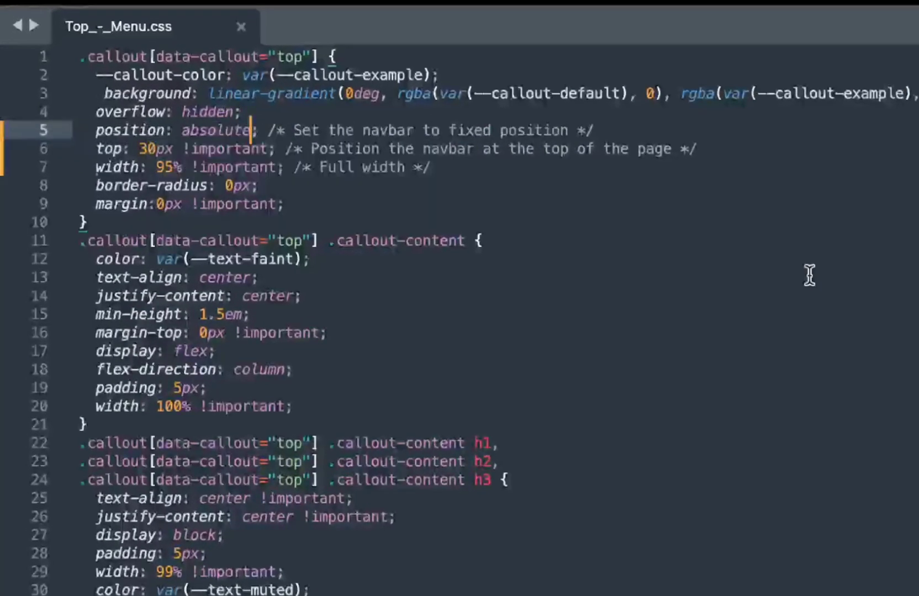
Scroll the Obsidian note to confirm the menu bar now scrolls away with it.
key("alt+Tab")
scroll(355, 298, "down", 1)
scroll(355, 301, "up", 1)
scroll(359, 340, "down", 8)
scroll(359, 341, "down", 20)
scroll(359, 340, "up", 20)
scroll(359, 340, "down", 1)
scroll(359, 340, "up", 1)
mouse_move(308, 105)
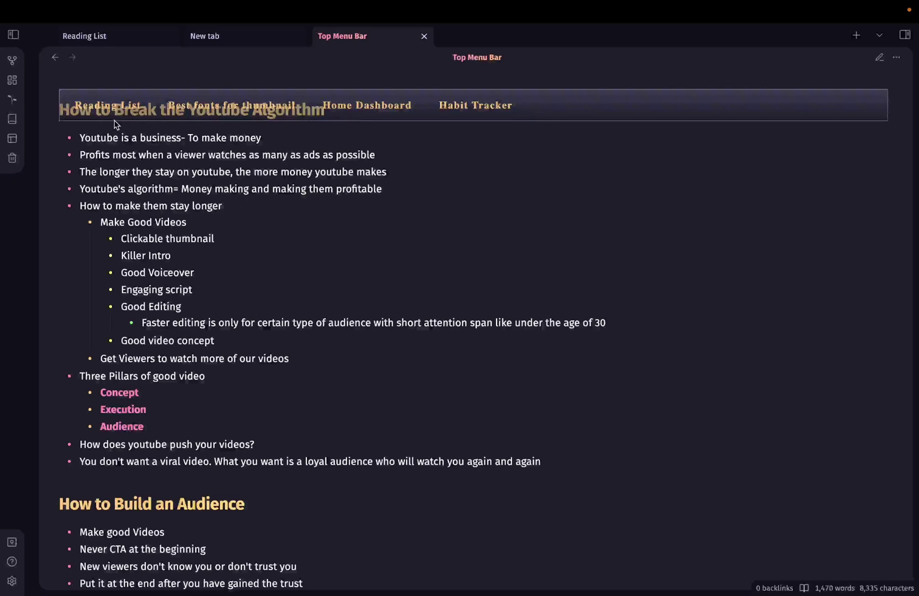
Set the callout's top offset to 0px, save, and view the bar in Obsidian.
key("ctrl+Left")
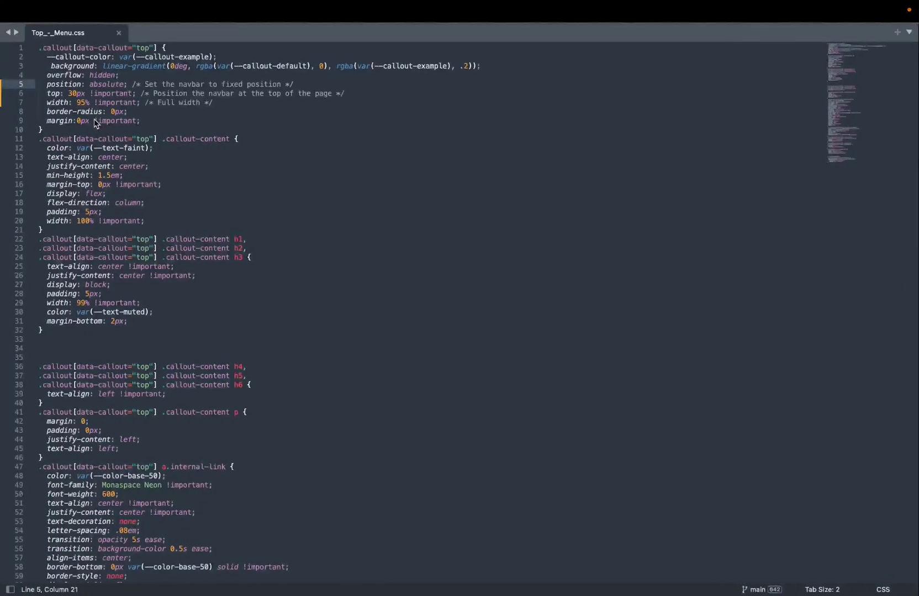
left_click_drag(69, 94, 73, 93)
key("ctrl+Right")
key("ctrl+Left")
key("BackSpace")
key("ctrl+s")
key("ctrl+Right")
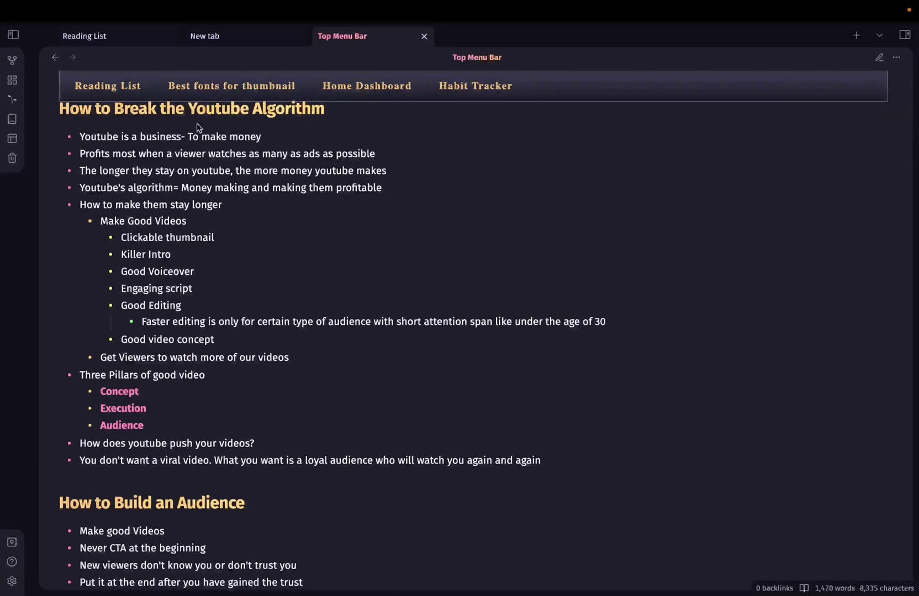
Change the top offset to a slightly negative -3px and save.
key("ctrl+Left")
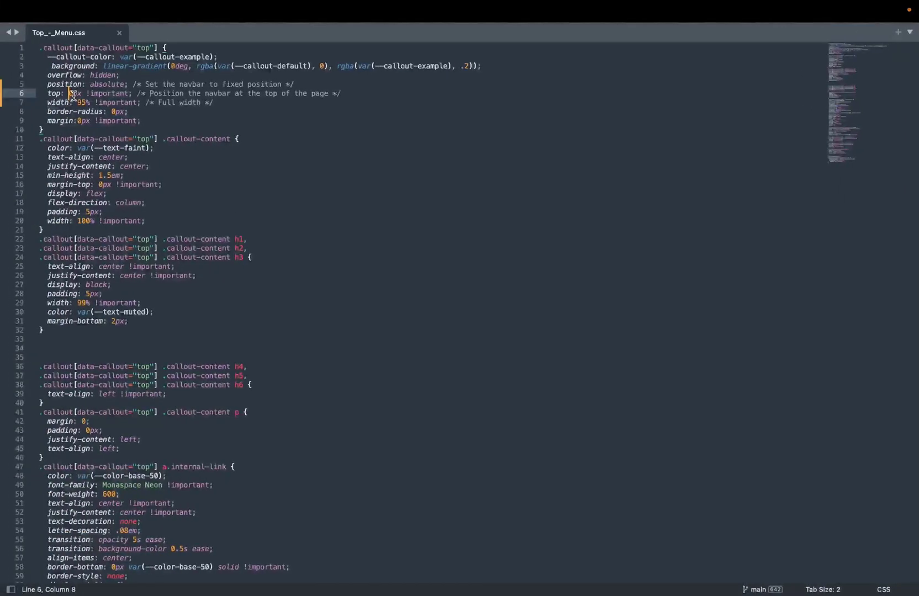
key("BackSpace")
type("-3")
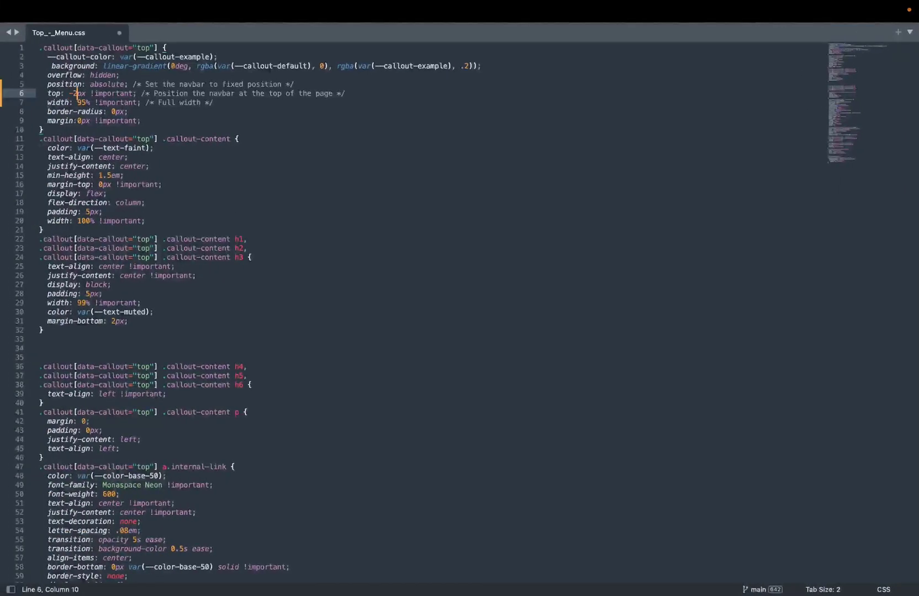
key("ctrl+Right")
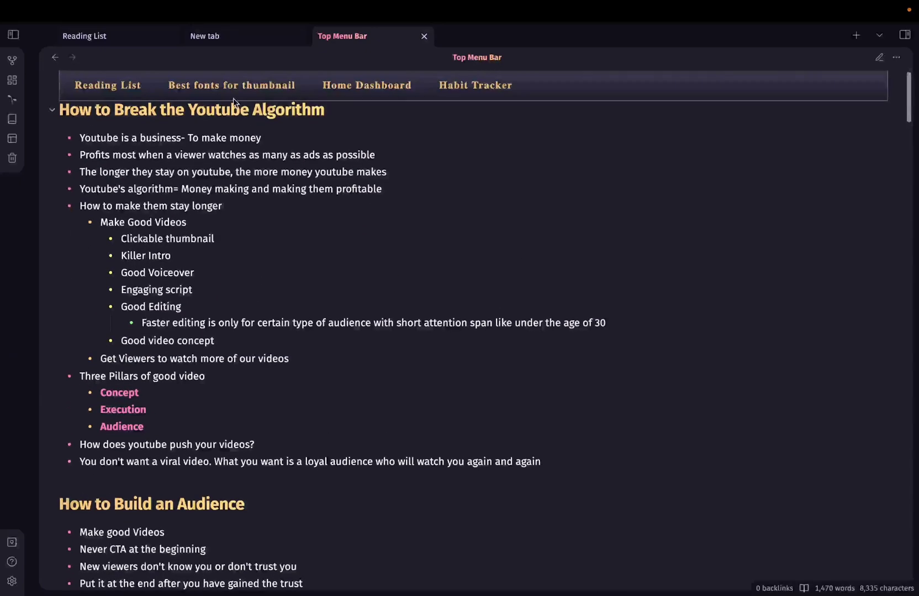
Cut the two-line menu callout from Top Menu Bar and paste it atop the Reading List note.
mouse_move(249, 105)
key("ctrl+e")
left_click_drag(401, 126, 265, 81)
left_click_drag(62, 76, 56, 77)
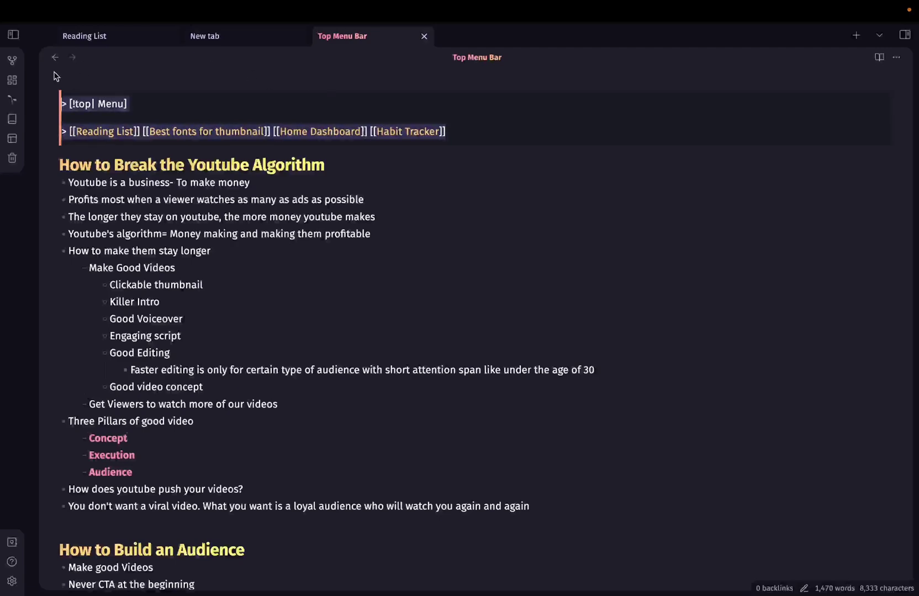
key("BackSpace")
left_click(99, 38)
key("ctrl+z")
key("ctrl+z")
key("ctrl+z")
key("ctrl+e")
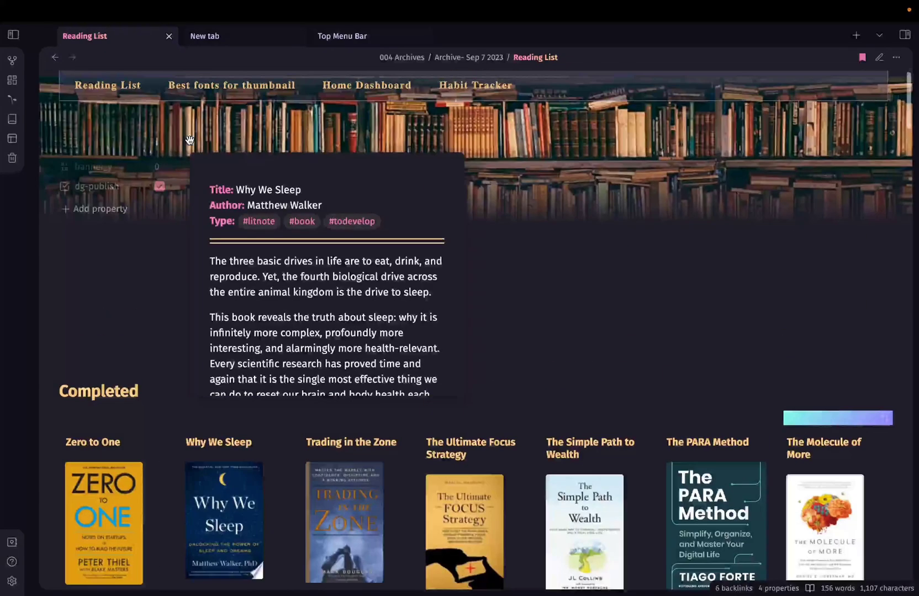
mouse_move(115, 88)
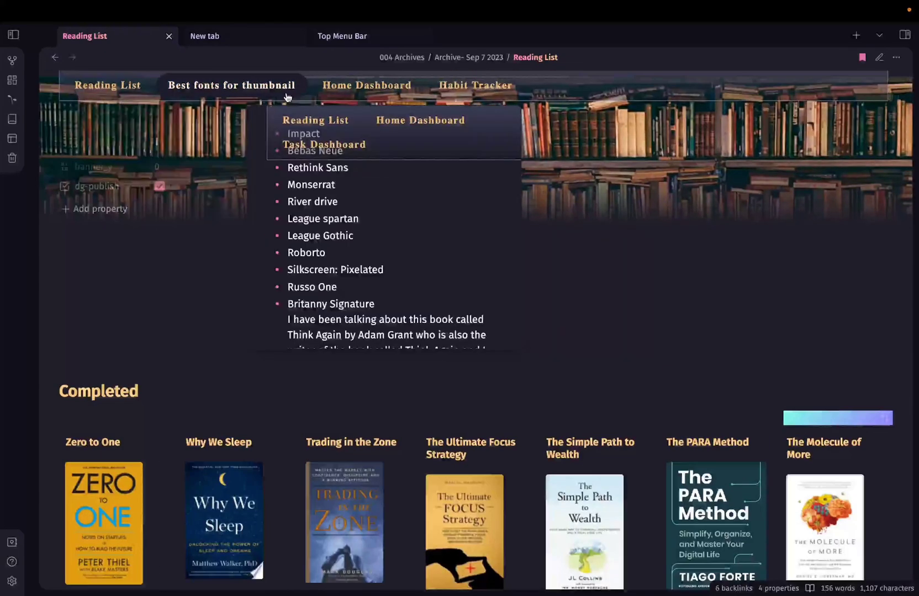
mouse_move(449, 95)
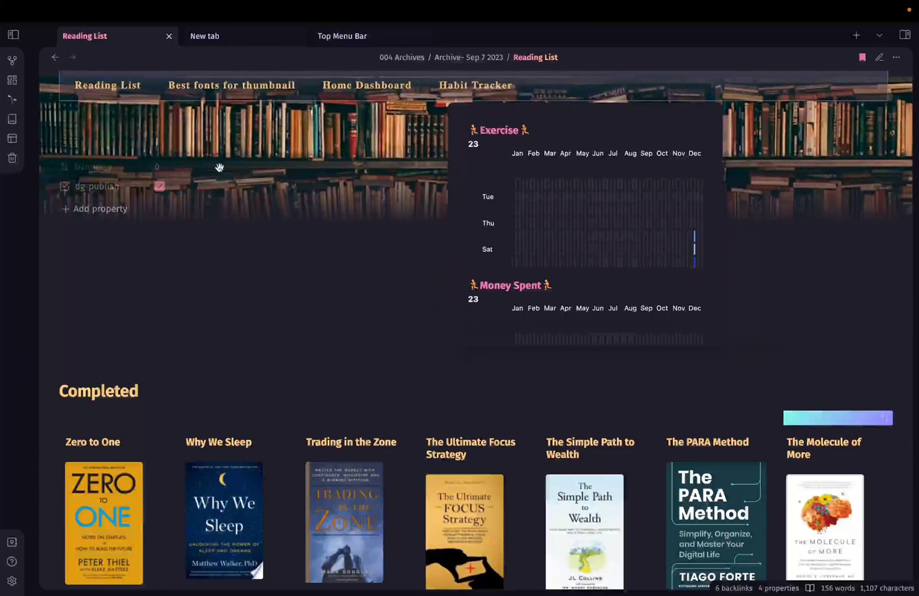
scroll(546, 145, "down", 1)
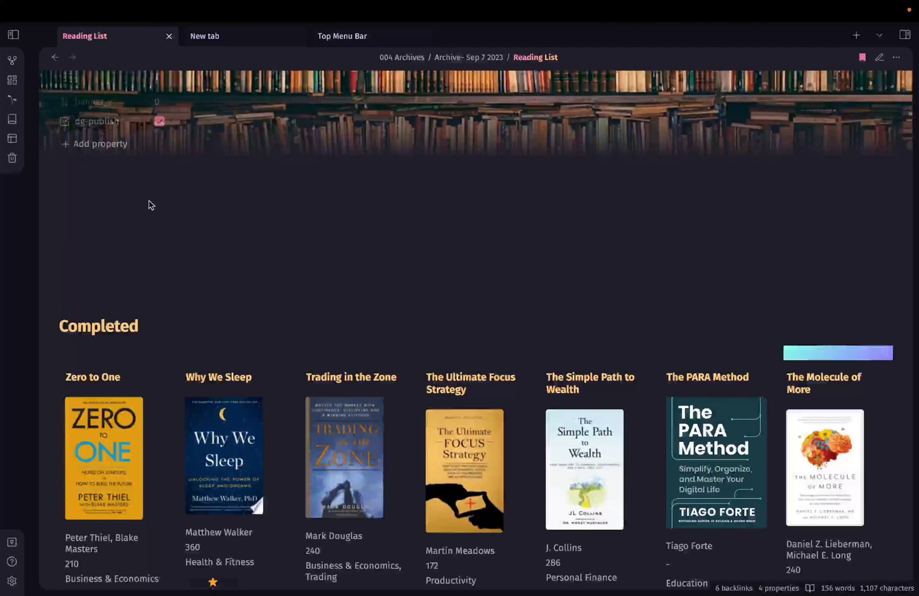
scroll(185, 292, "up", 1)
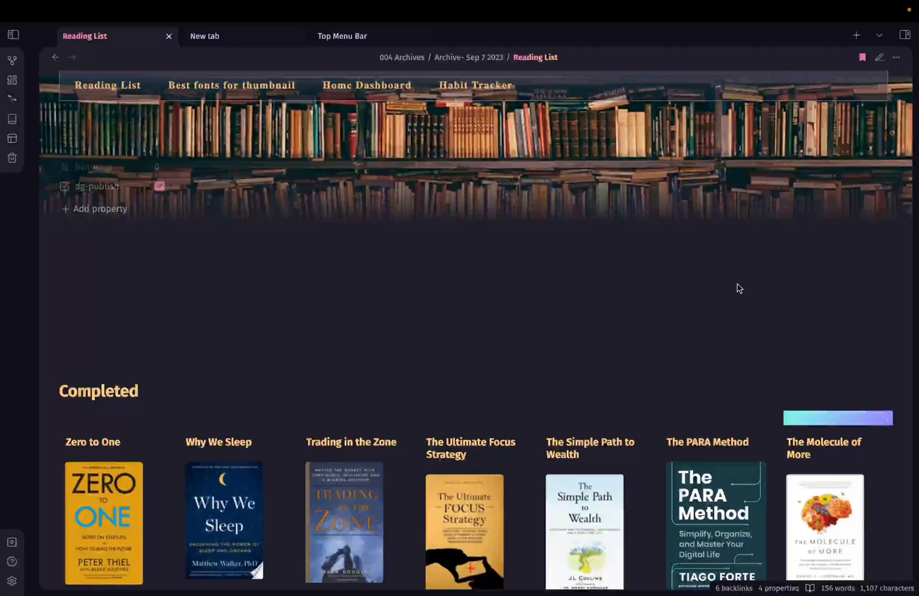
Scroll the Reading List note down to the To Read gallery beginning with Why I Write.
scroll(739, 288, "down", 15)
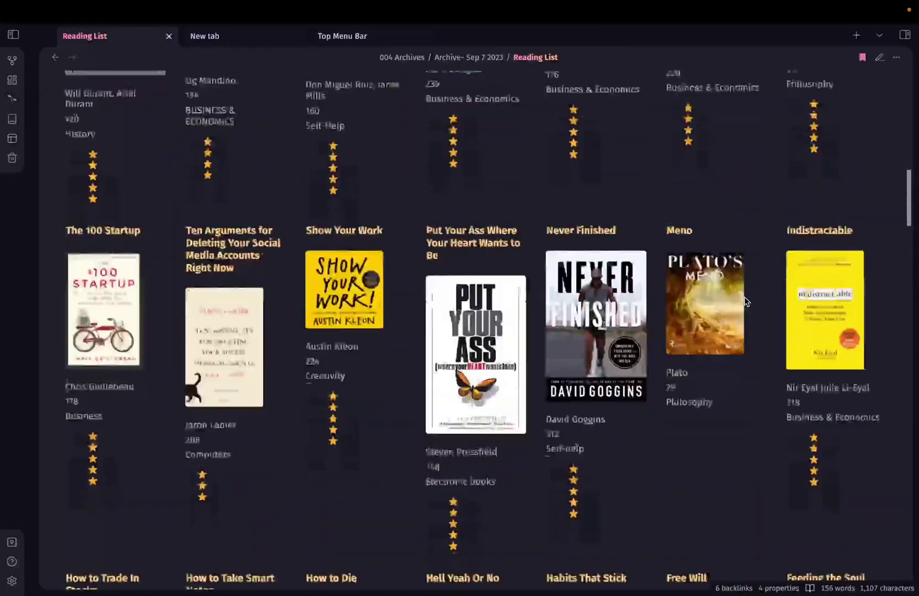
scroll(746, 301, "down", 15)
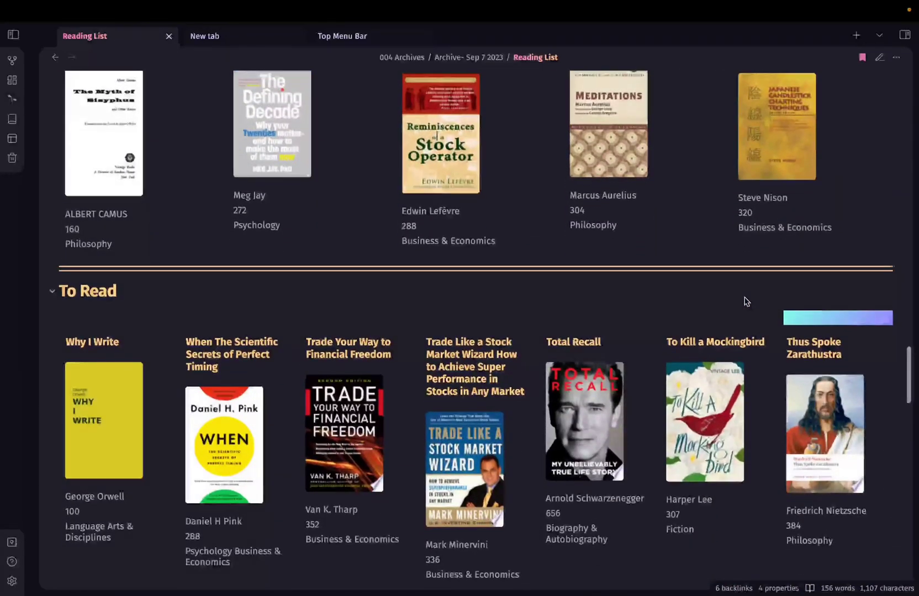